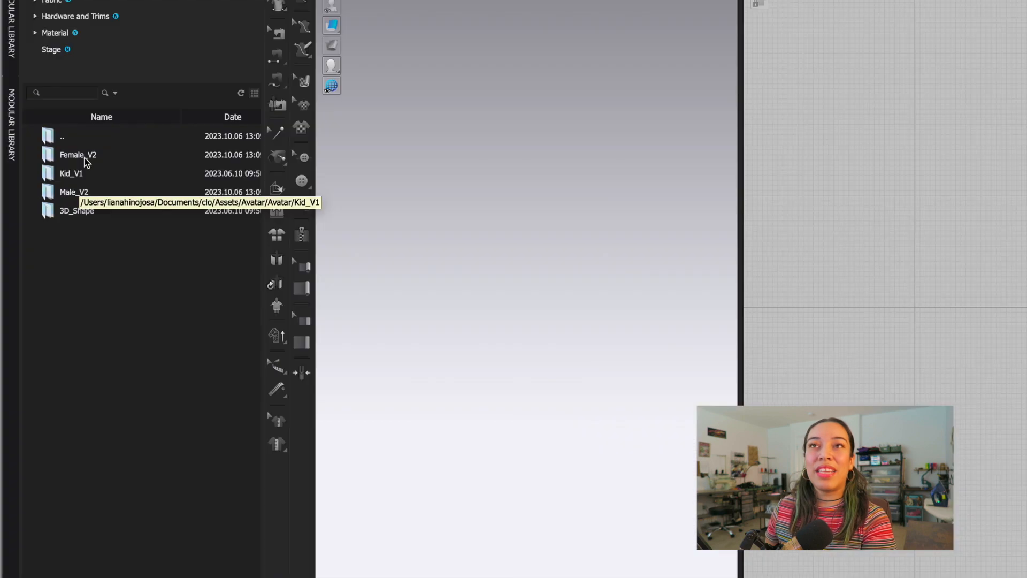
Step: Load the FV2_Feifei.avt avatar from the Female_V2 library folder
{"action": "double_click", "coordinate": [77, 155]}
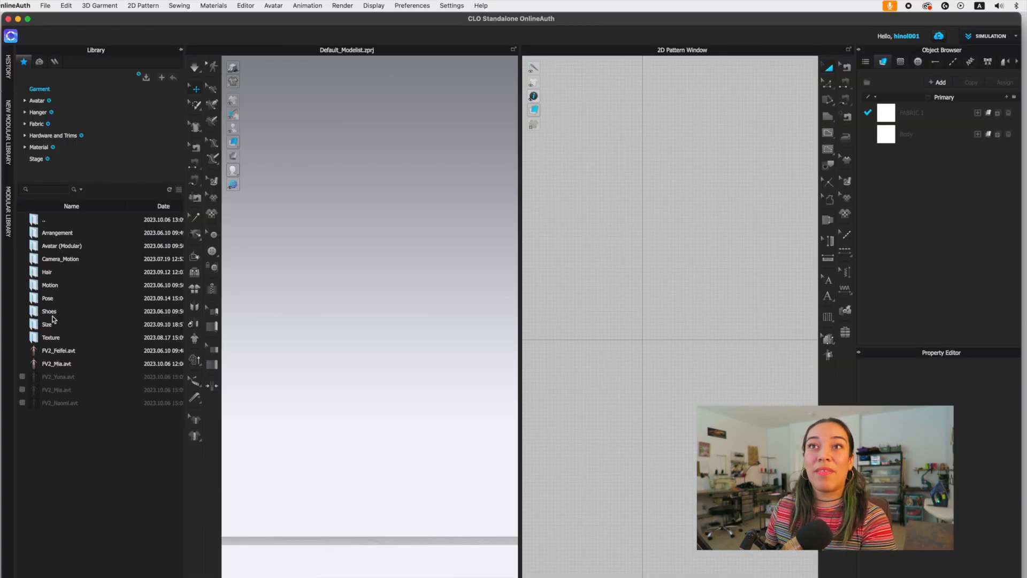
{"action": "double_click", "coordinate": [53, 321]}
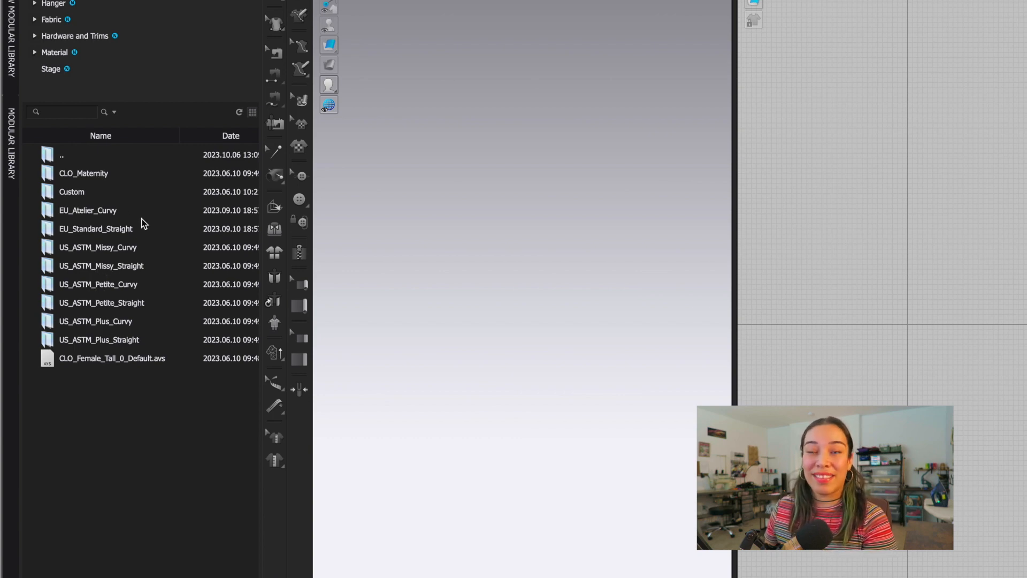
{"action": "double_click", "coordinate": [51, 159]}
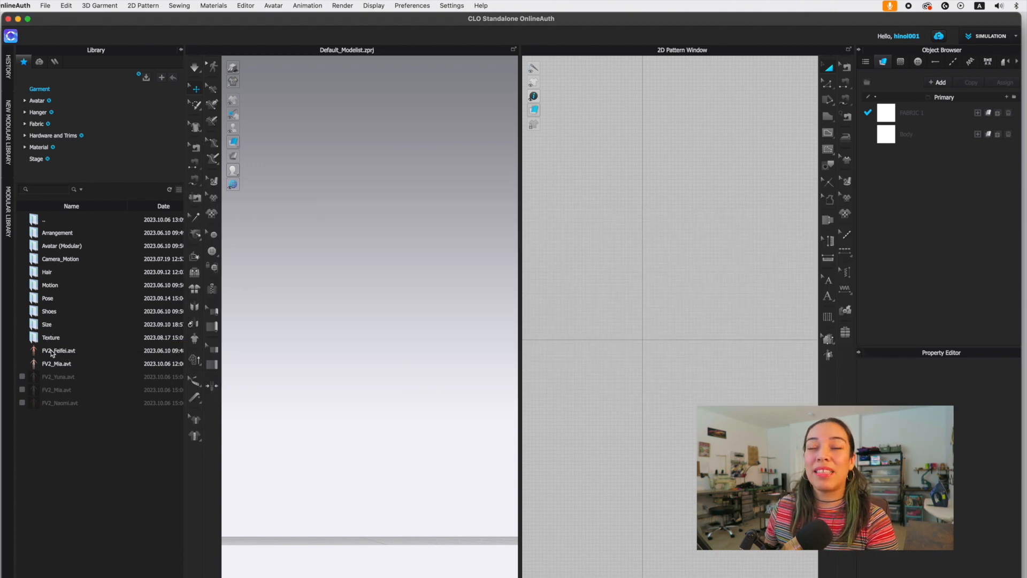
{"action": "mouse_move", "coordinate": [62, 353]}
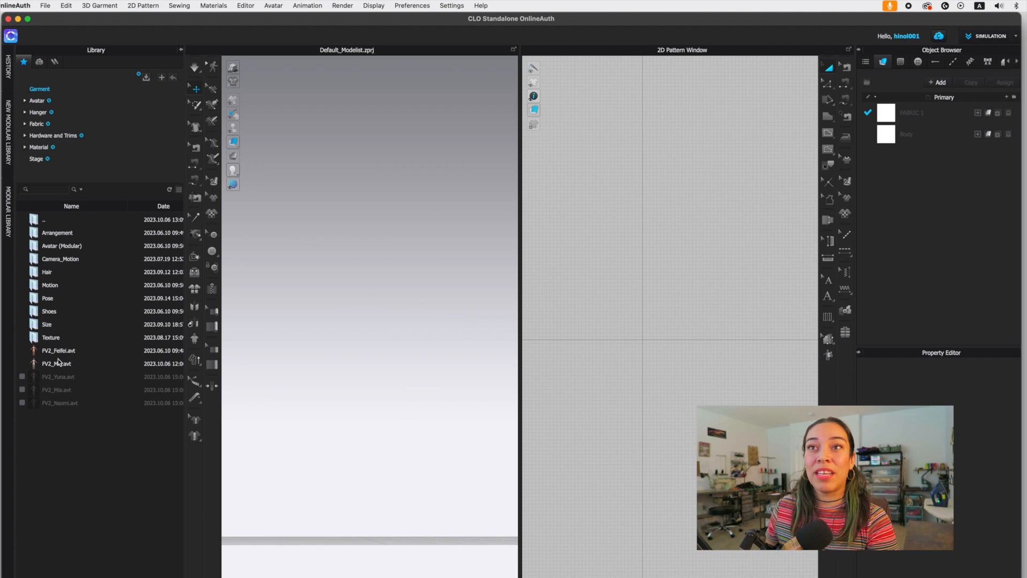
{"action": "scroll", "coordinate": [70, 372], "scroll_direction": "right", "scroll_amount": 3}
{"action": "scroll", "coordinate": [69, 373], "scroll_direction": "left", "scroll_amount": 3}
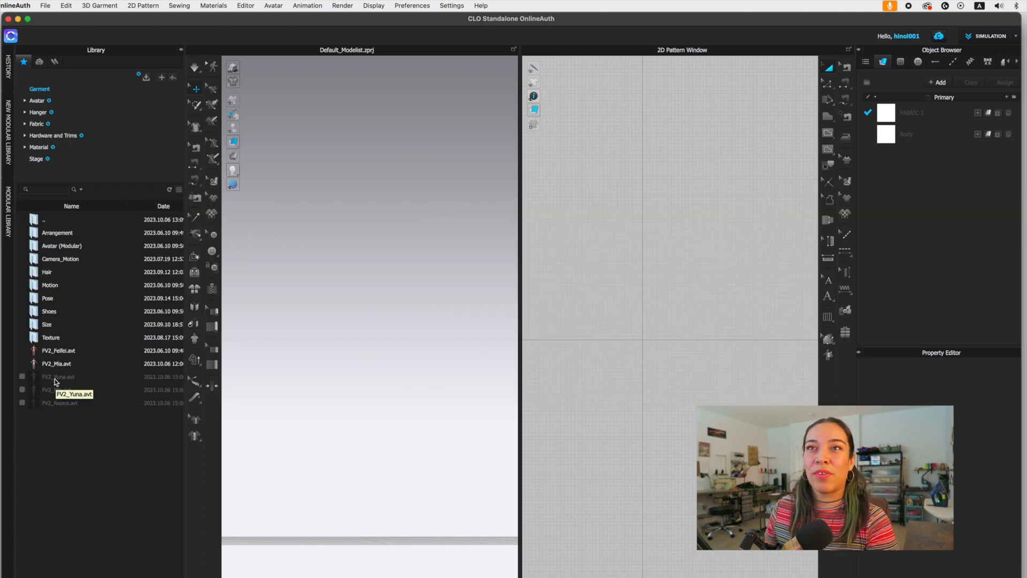
{"action": "left_click", "coordinate": [60, 355]}
{"action": "double_click", "coordinate": [60, 355]}
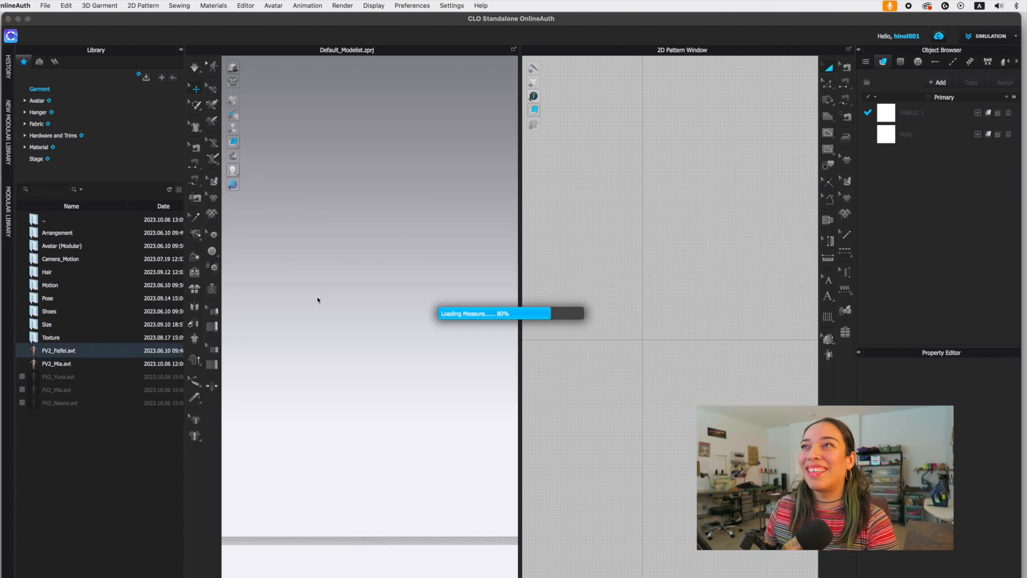
{"action": "right_click_drag", "start_coordinate": [360, 356], "coordinate": [339, 343]}
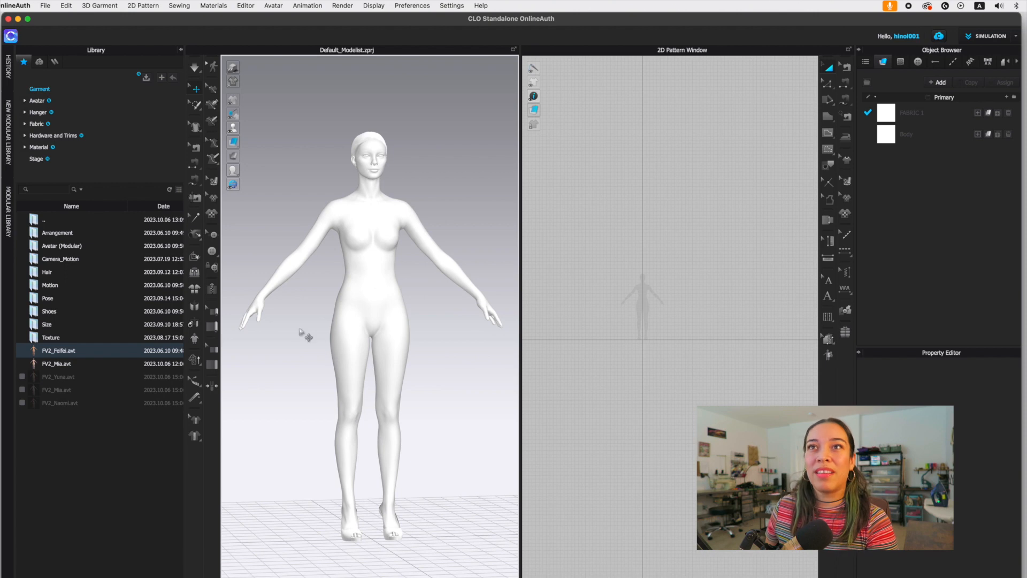
Step: Apply the US_ASTM_Missy_Curvy_6.avs size preset from the US_ASTM_Missy_Curvy folder to the avatar
{"action": "double_click", "coordinate": [46, 325]}
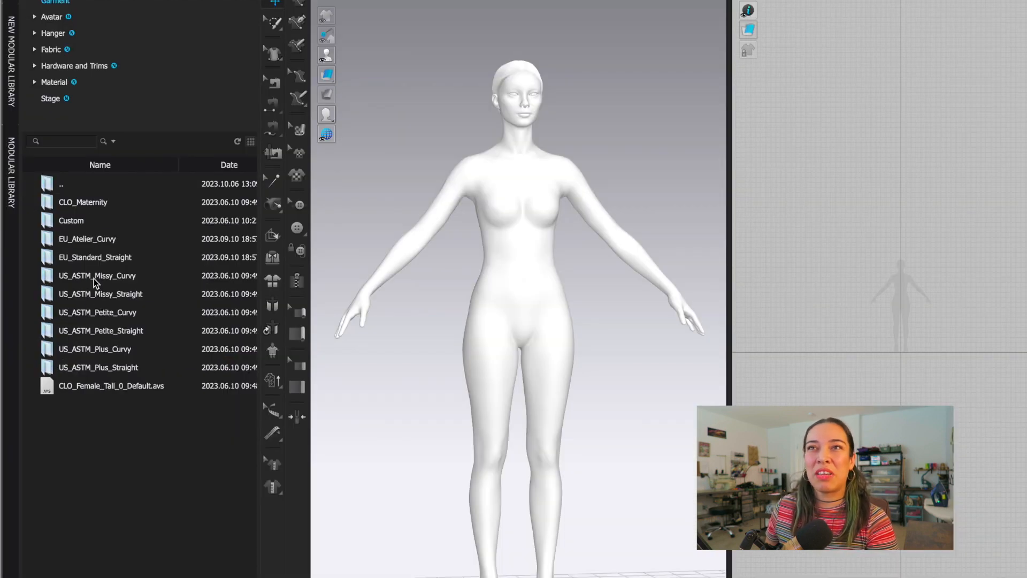
{"action": "double_click", "coordinate": [94, 278]}
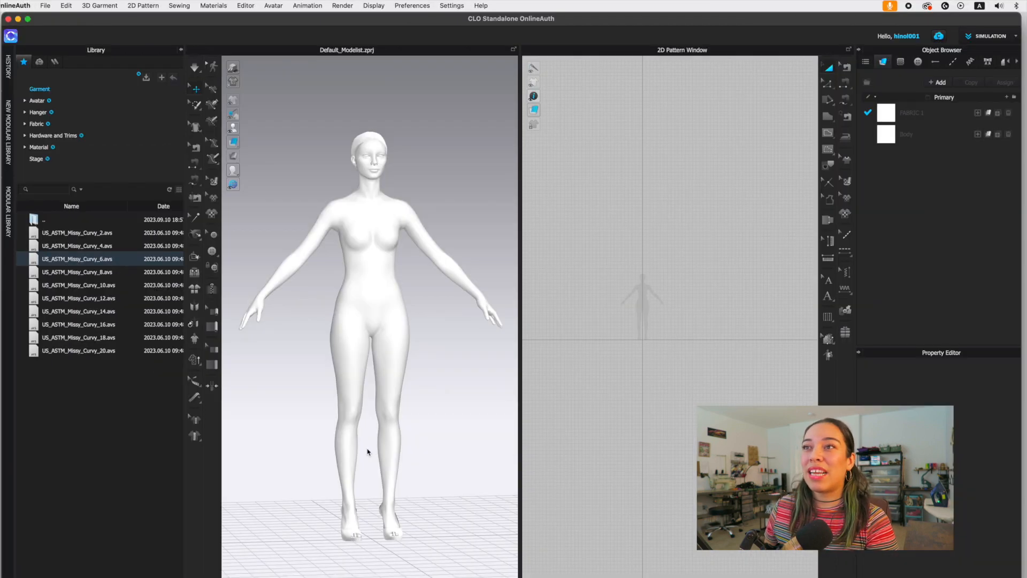
{"action": "mouse_move", "coordinate": [337, 475]}
{"action": "right_mouse_down"}
{"action": "mouse_move", "coordinate": [442, 469]}
{"action": "mouse_move", "coordinate": [394, 477]}
{"action": "mouse_move", "coordinate": [339, 536]}
{"action": "mouse_move", "coordinate": [328, 470]}
{"action": "right_mouse_up"}
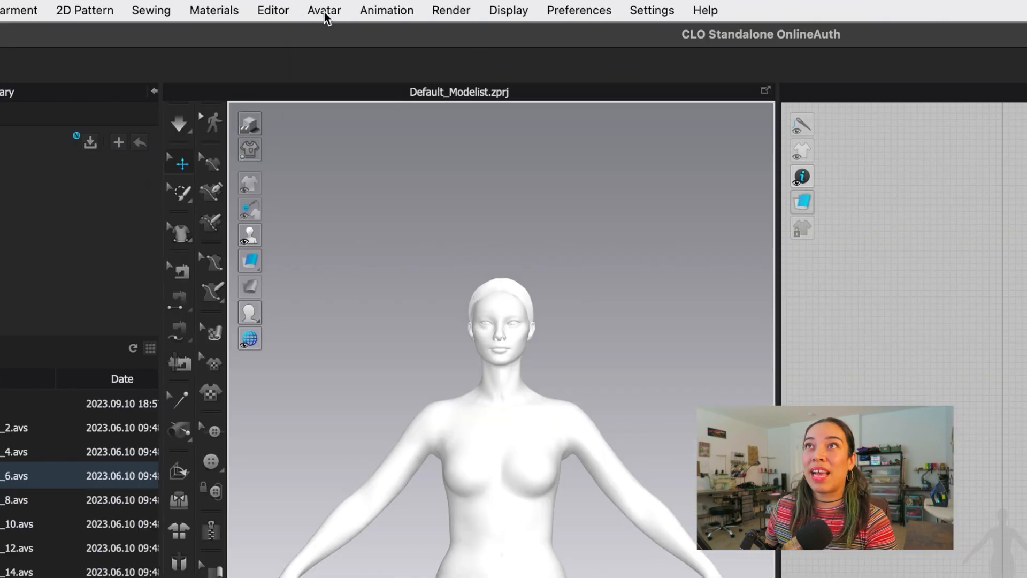
Step: Open the Avatar Editor and switch the detailed measurements to Advanced (Human Body)
{"action": "left_click", "coordinate": [326, 11]}
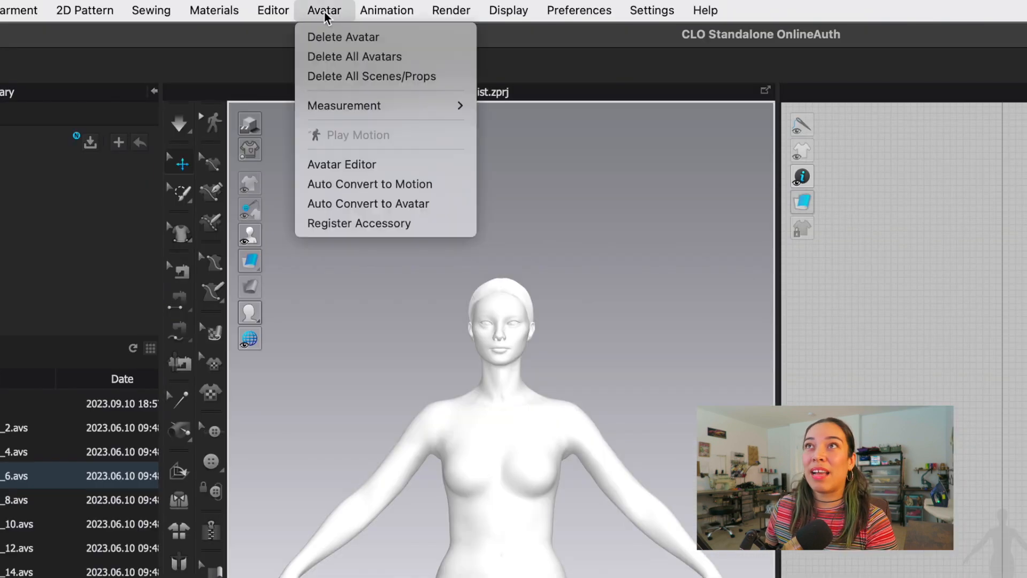
{"action": "left_click", "coordinate": [378, 163]}
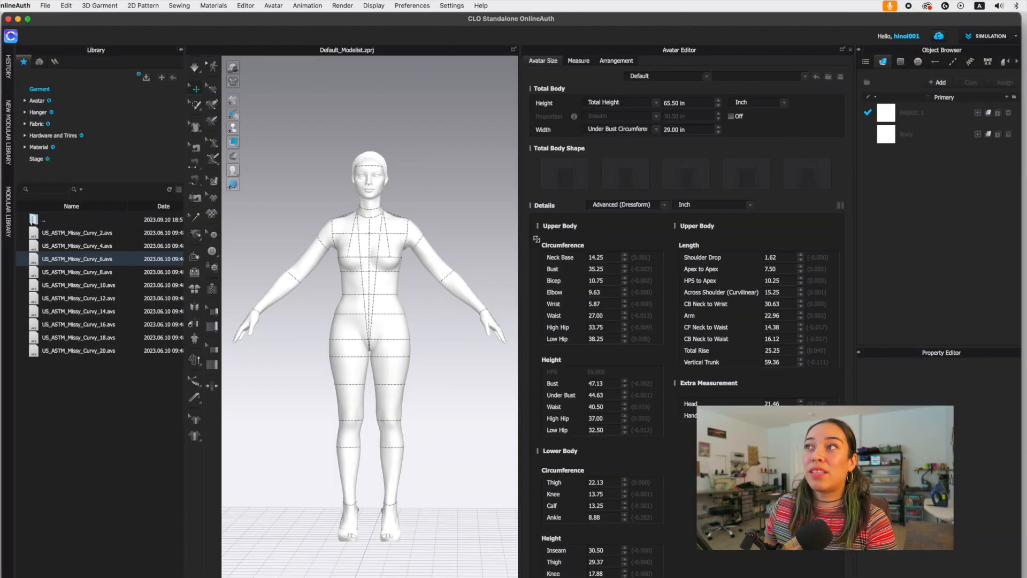
{"action": "left_click", "coordinate": [664, 206]}
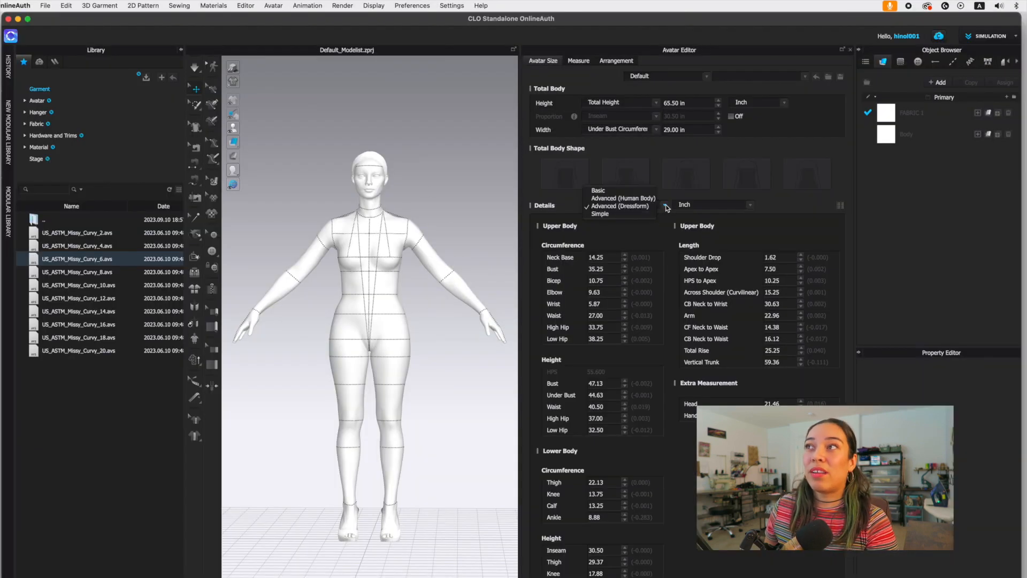
{"action": "left_click", "coordinate": [637, 199]}
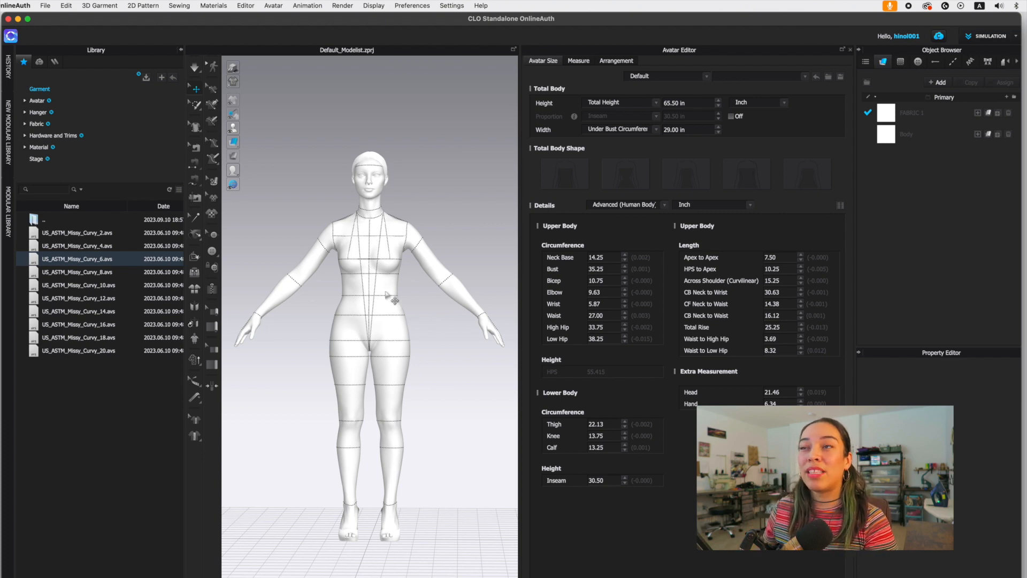
{"action": "mouse_move", "coordinate": [361, 311]}
{"action": "right_mouse_down"}
{"action": "mouse_move", "coordinate": [399, 312]}
{"action": "mouse_move", "coordinate": [368, 311]}
{"action": "right_mouse_up"}
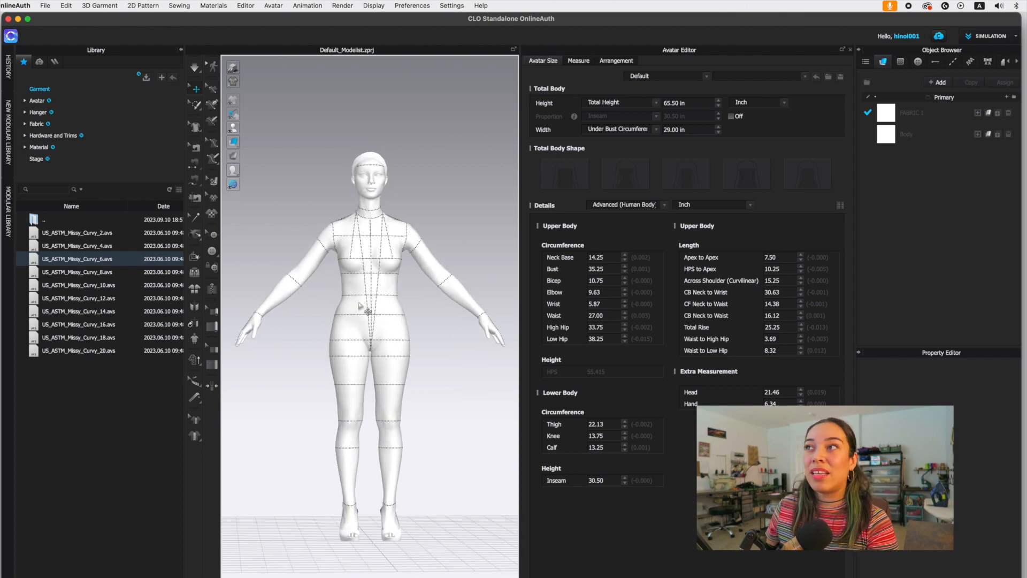
Step: Set the avatar's bust circumference to 36 inches and close the Avatar Editor
{"action": "left_click", "coordinate": [608, 270]}
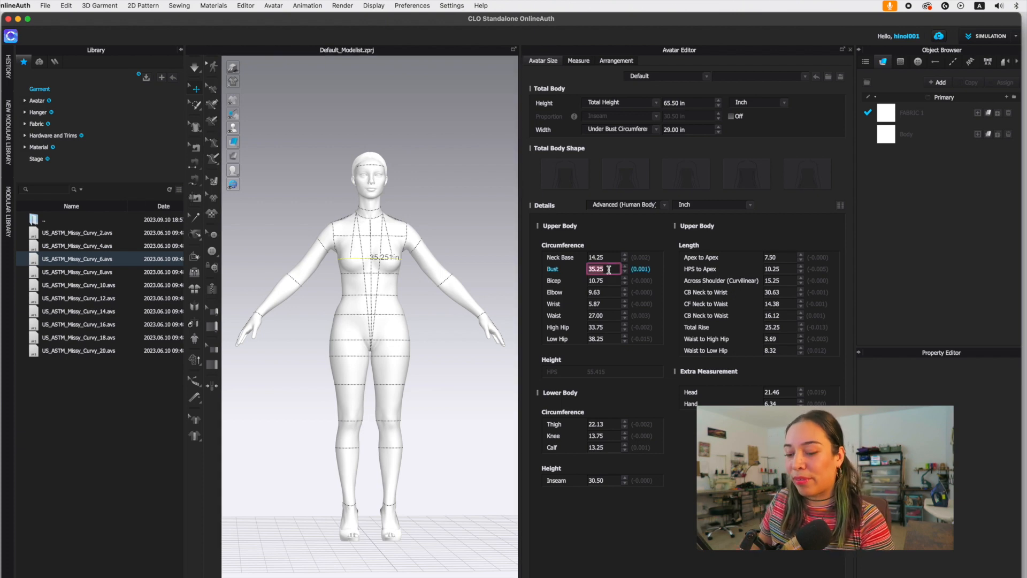
{"action": "type", "text": "36"}
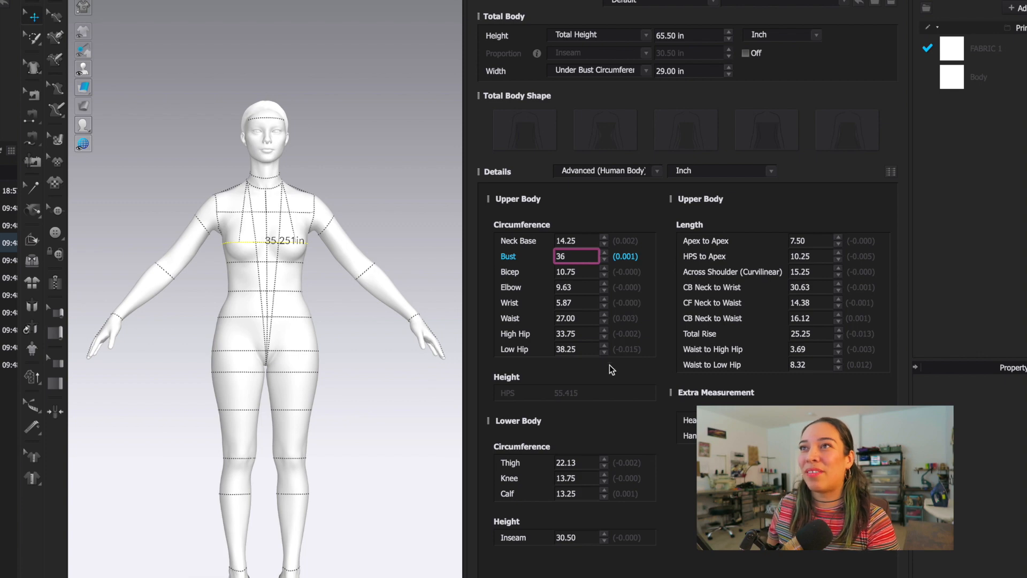
{"action": "key", "text": "Return"}
{"action": "mouse_move", "coordinate": [307, 325]}
{"action": "right_mouse_down"}
{"action": "mouse_move", "coordinate": [368, 323]}
{"action": "mouse_move", "coordinate": [309, 323]}
{"action": "right_mouse_up"}
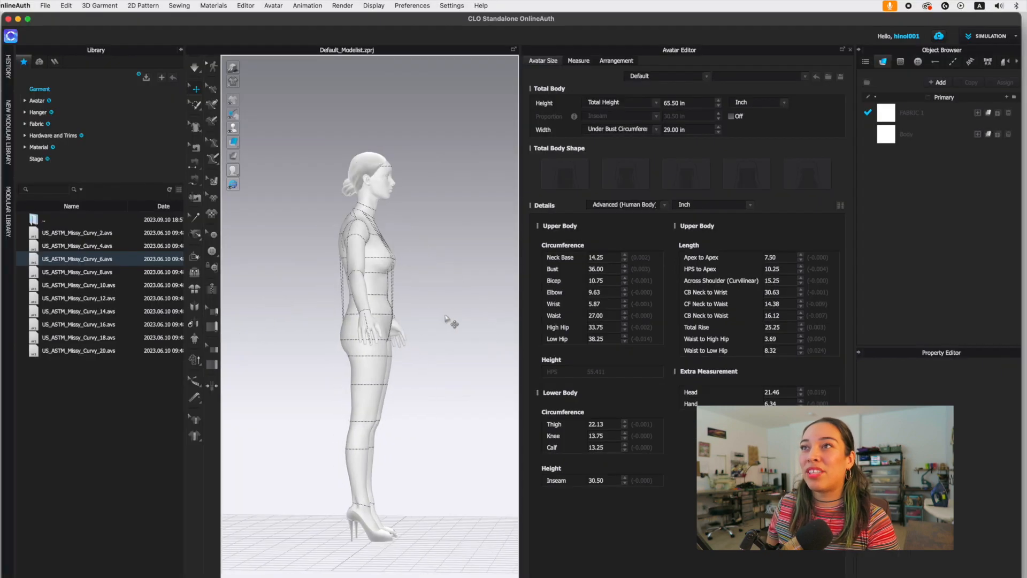
{"action": "key", "text": "2"}
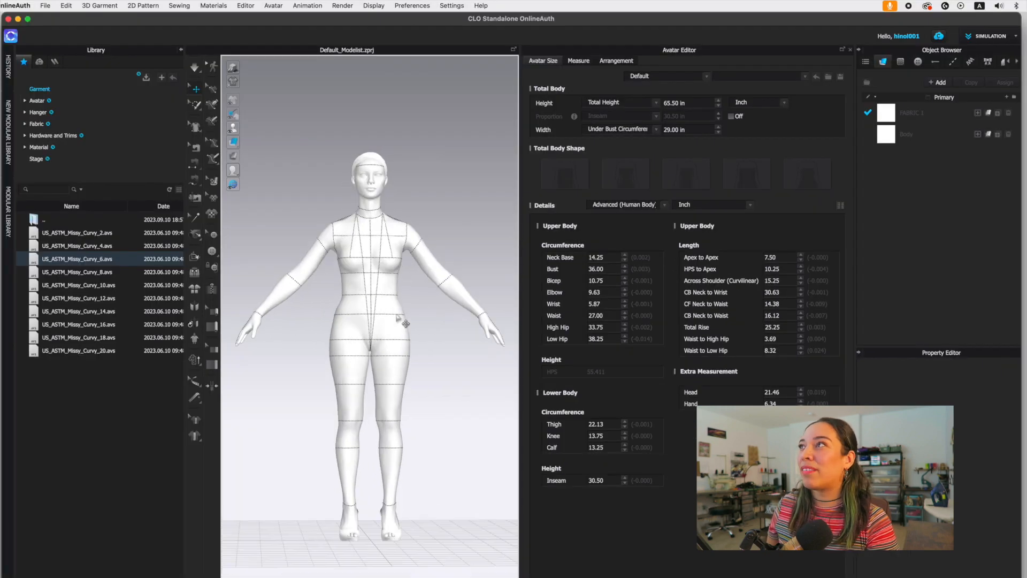
{"action": "left_click", "coordinate": [851, 50]}
Step: Look into the avatar's Hair folder, then open the Pose folder and display its files as thumbnails
{"action": "double_click", "coordinate": [34, 221]}
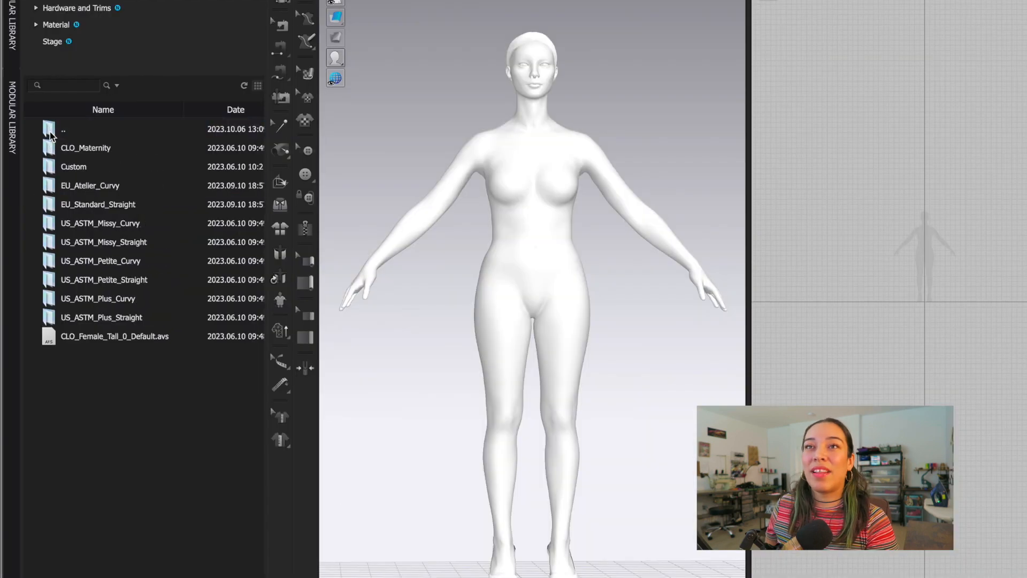
{"action": "double_click", "coordinate": [50, 130]}
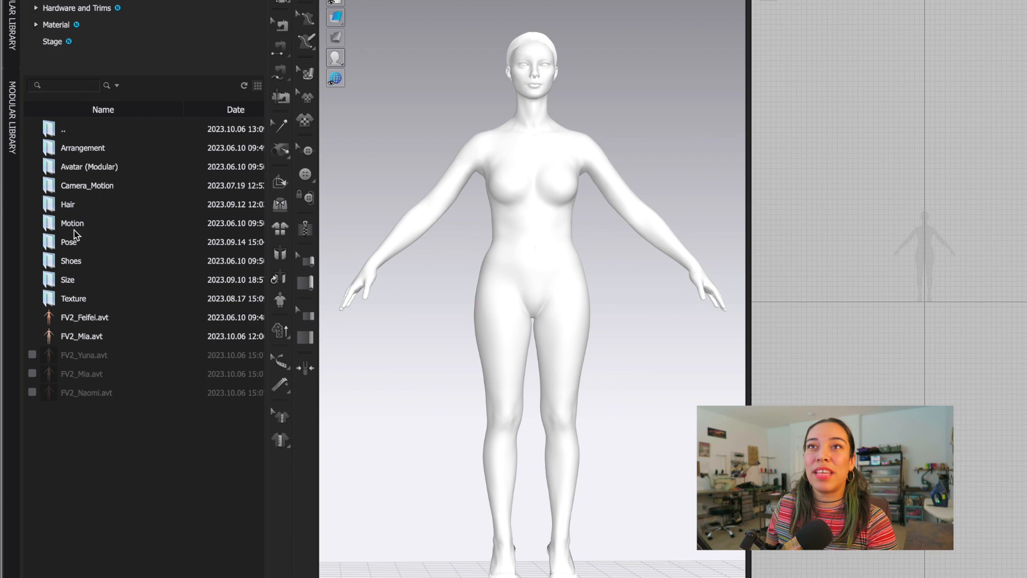
{"action": "double_click", "coordinate": [68, 208]}
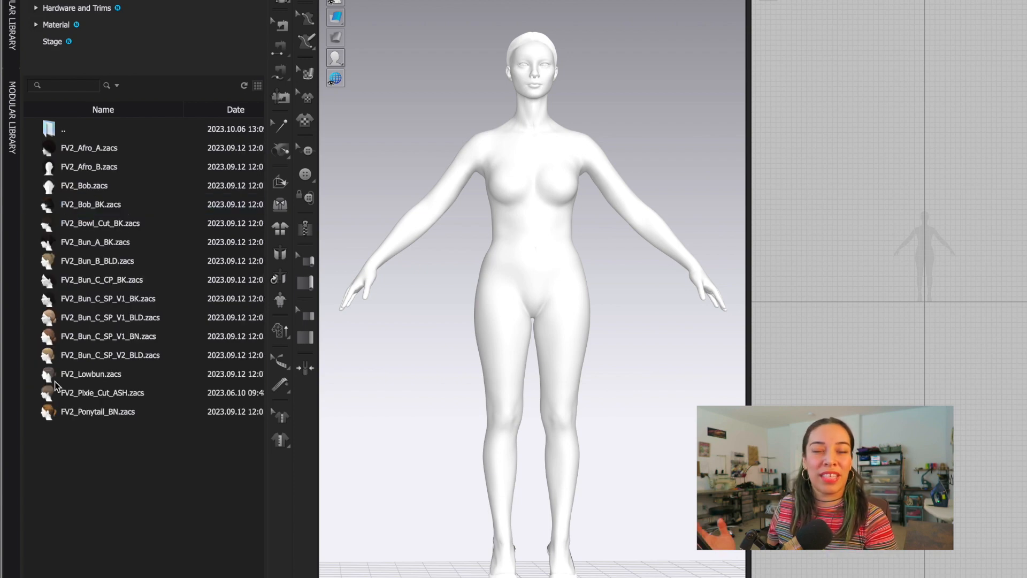
{"action": "double_click", "coordinate": [52, 133]}
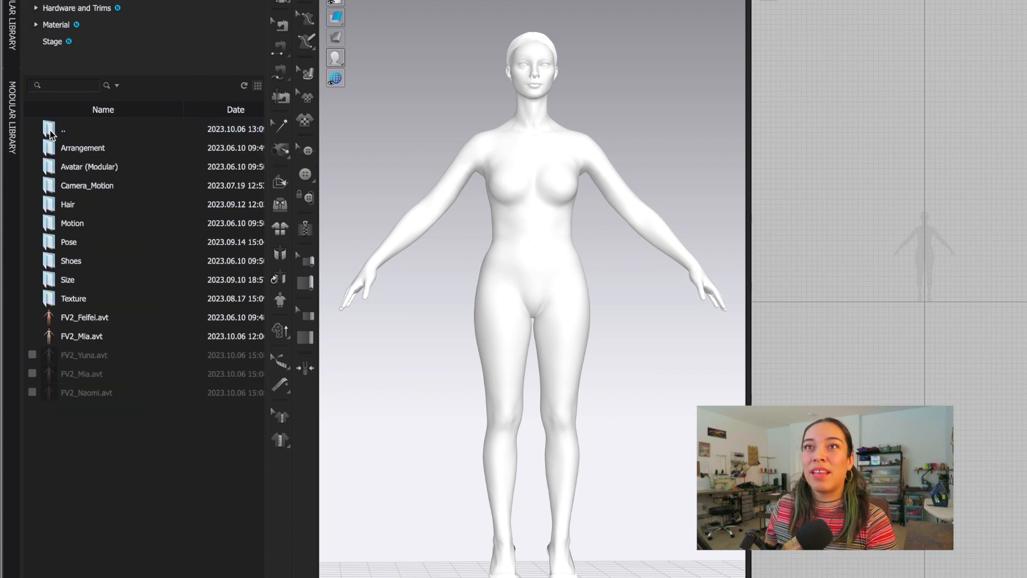
{"action": "double_click", "coordinate": [68, 244]}
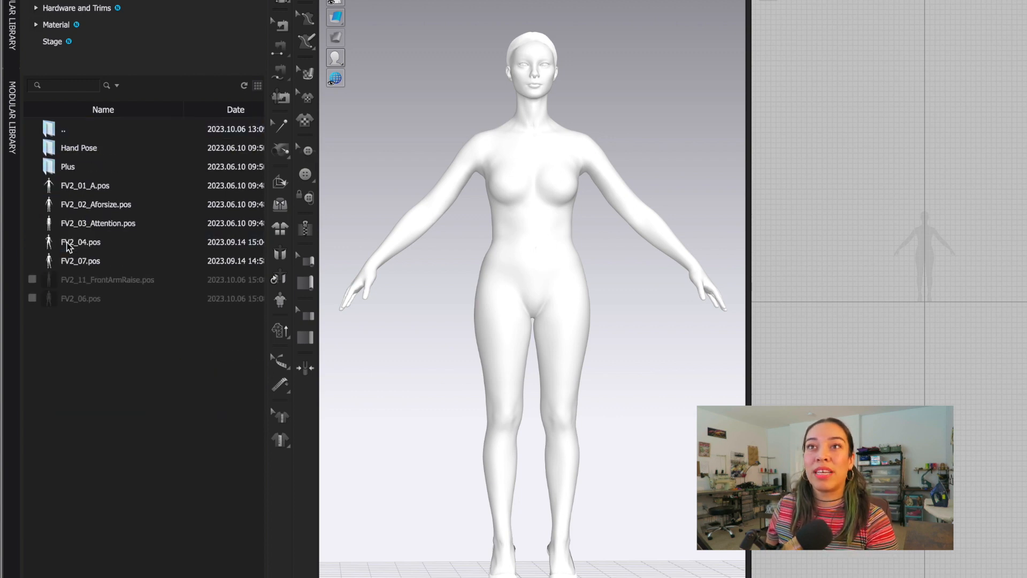
{"action": "left_click", "coordinate": [258, 87]}
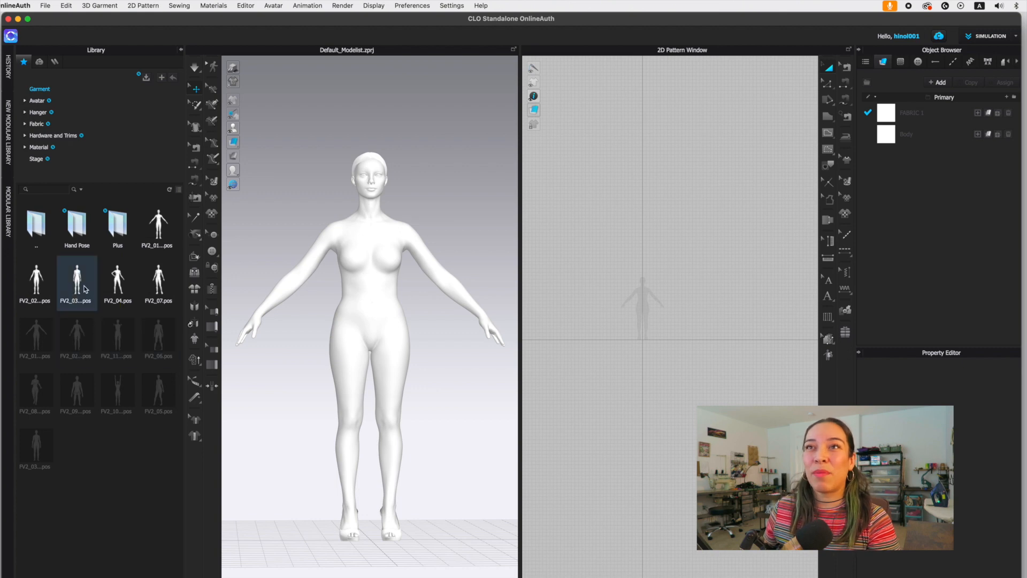
Step: Try the FV2_04 hand-on-hip pose and the FV2_02 pose on the avatar, applying Pose Only to the full body
{"action": "double_click", "coordinate": [118, 285]}
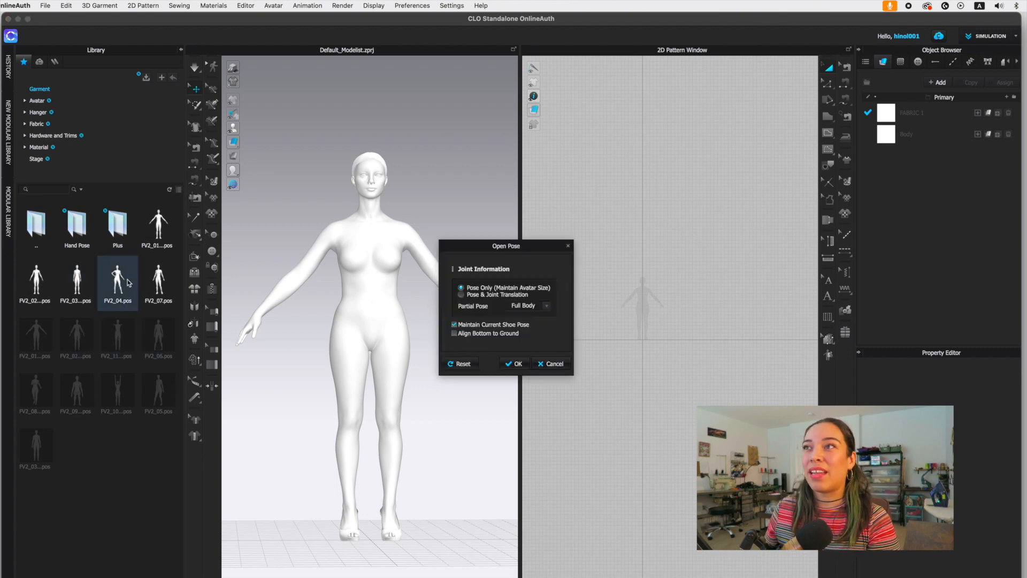
{"action": "left_click", "coordinate": [515, 365]}
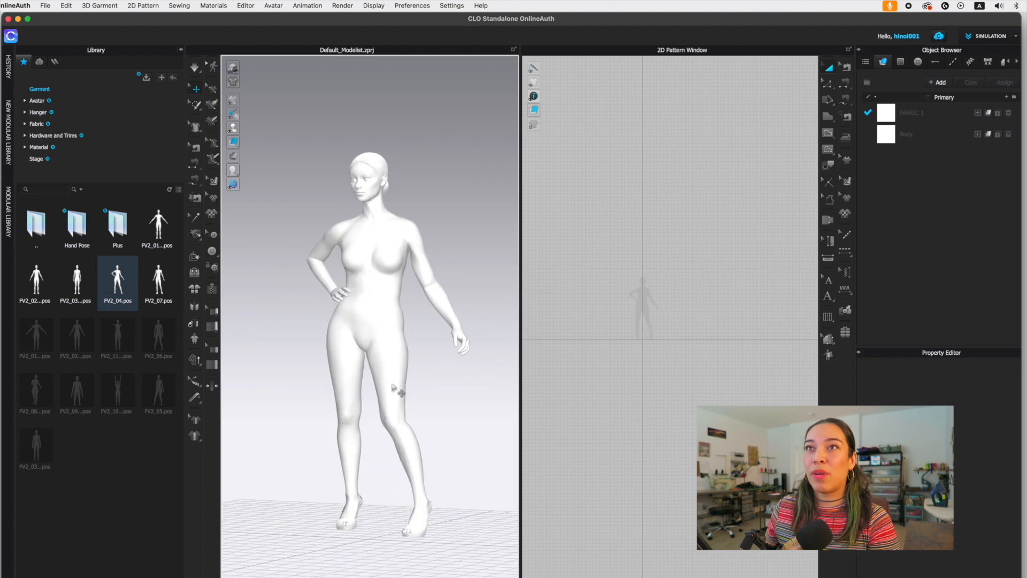
{"action": "double_click", "coordinate": [36, 286]}
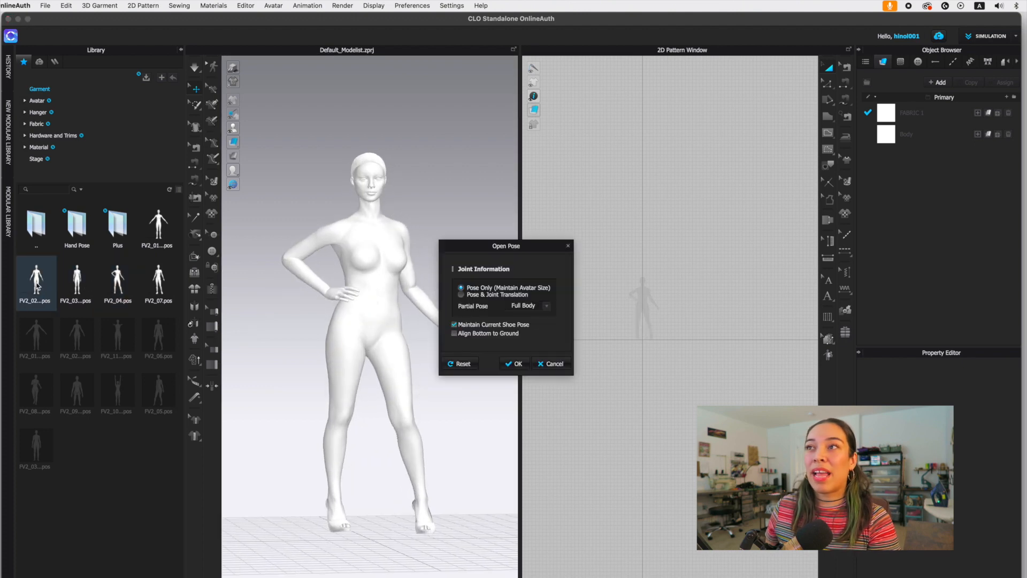
{"action": "left_click", "coordinate": [515, 363]}
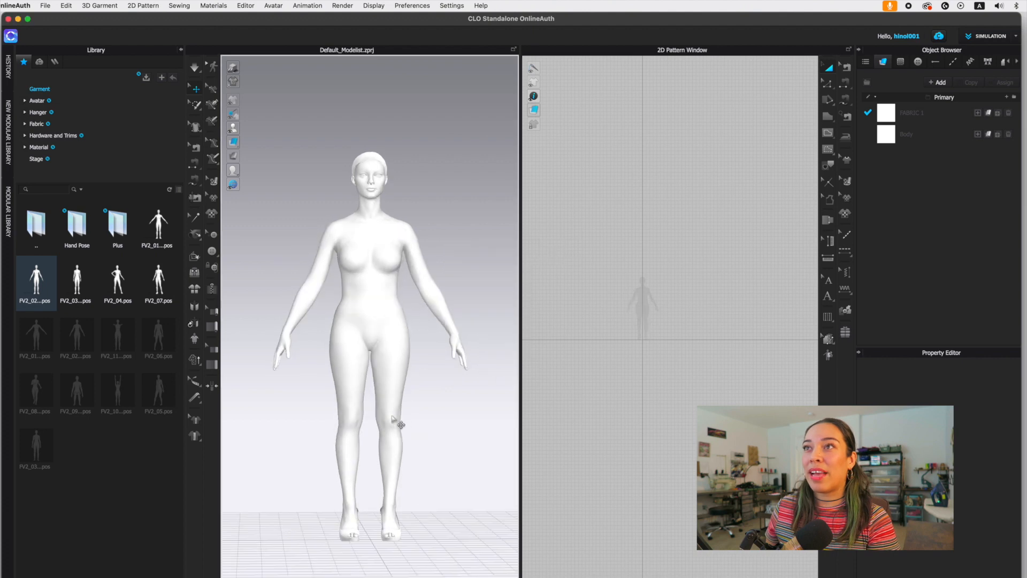
{"action": "mouse_move", "coordinate": [396, 424]}
{"action": "right_mouse_down"}
{"action": "mouse_move", "coordinate": [326, 418]}
{"action": "mouse_move", "coordinate": [401, 420]}
{"action": "right_mouse_up"}
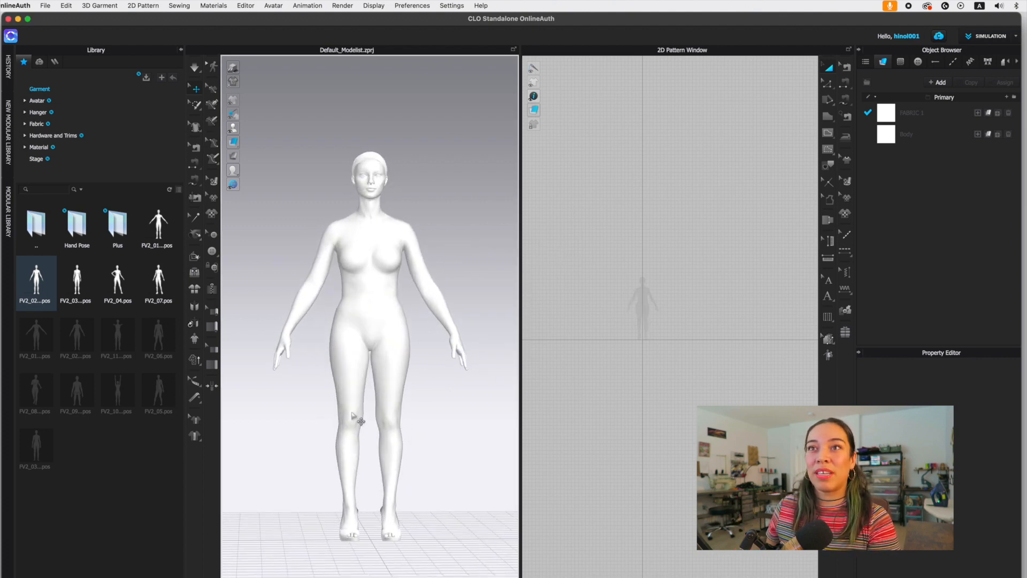
Step: Download the FV2_10 raised-arms pose and apply it to the avatar, maintaining the avatar size
{"action": "double_click", "coordinate": [118, 398]}
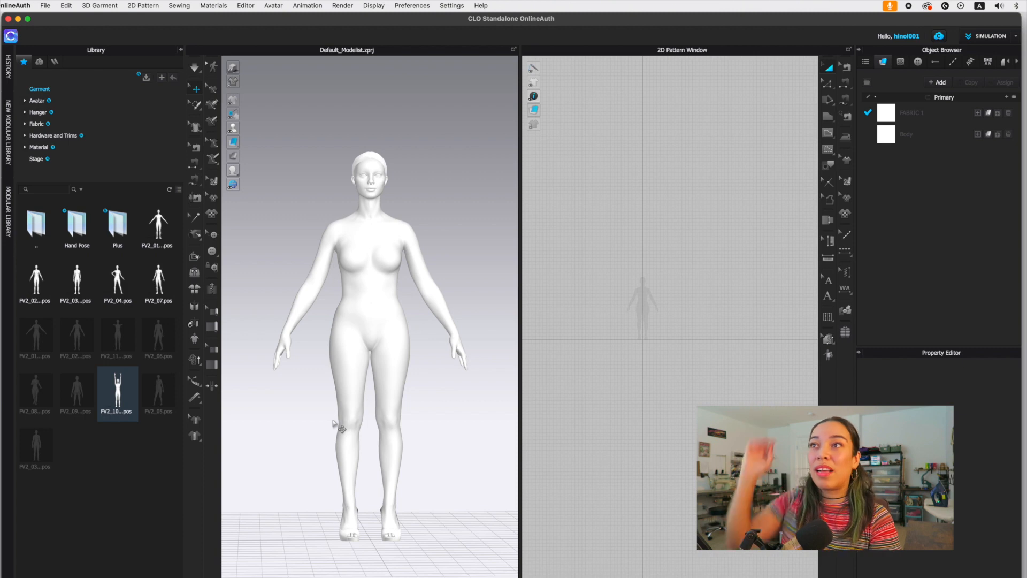
{"action": "mouse_move", "coordinate": [333, 423]}
{"action": "right_mouse_down"}
{"action": "mouse_move", "coordinate": [355, 428]}
{"action": "mouse_move", "coordinate": [330, 427]}
{"action": "right_mouse_up"}
{"action": "double_click", "coordinate": [133, 397]}
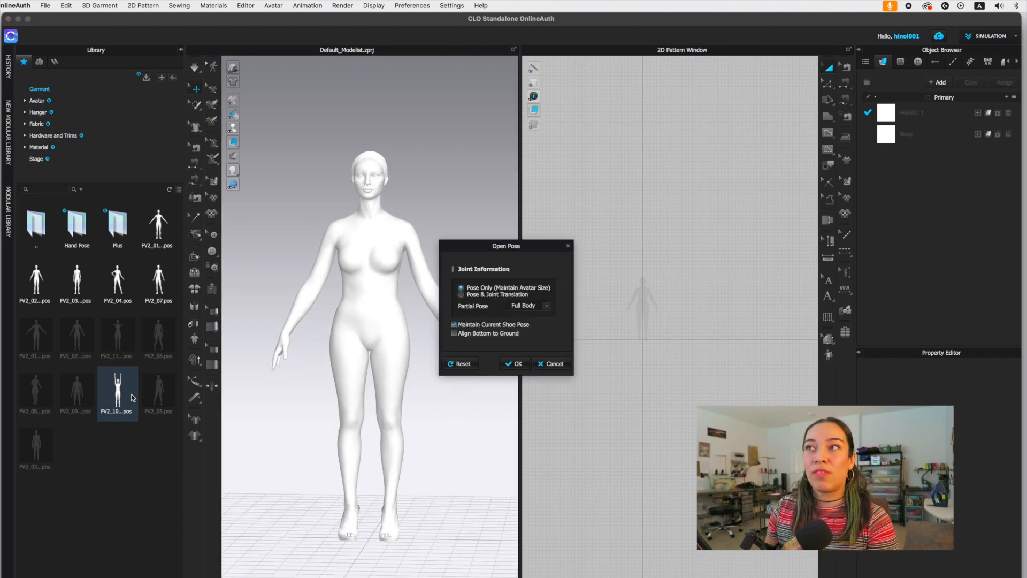
{"action": "left_click", "coordinate": [515, 363]}
{"action": "mouse_move", "coordinate": [361, 425]}
{"action": "right_mouse_down"}
{"action": "mouse_move", "coordinate": [418, 424]}
{"action": "mouse_move", "coordinate": [349, 417]}
{"action": "right_mouse_up"}
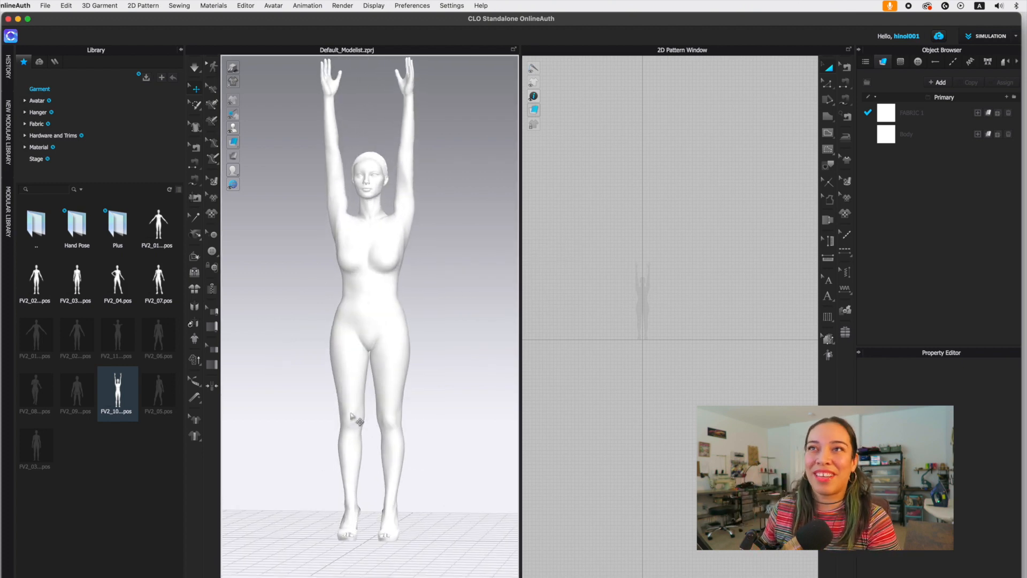
Step: Apply the FV2_01_A pose to the avatar
{"action": "double_click", "coordinate": [158, 231]}
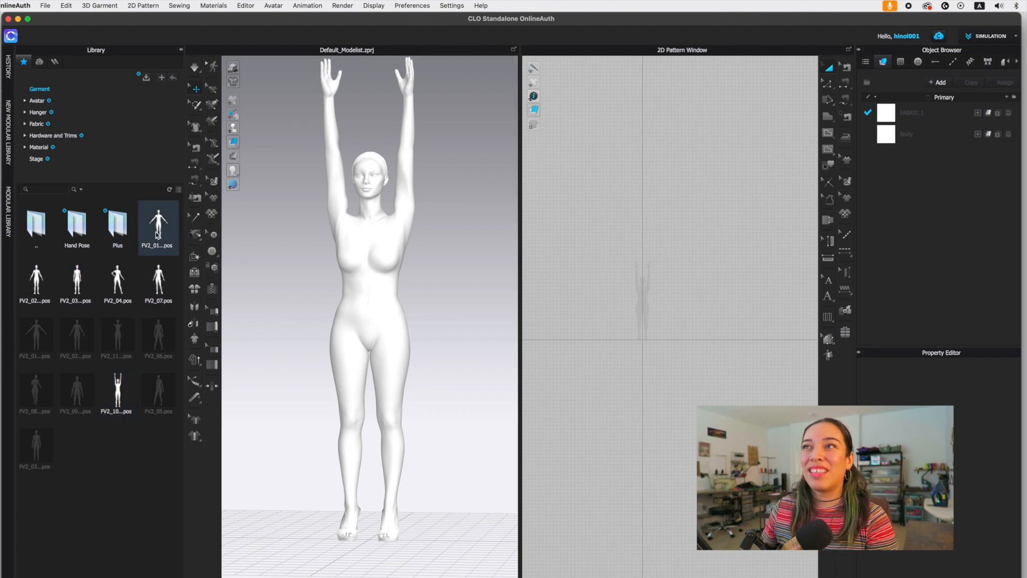
{"action": "left_click", "coordinate": [518, 363]}
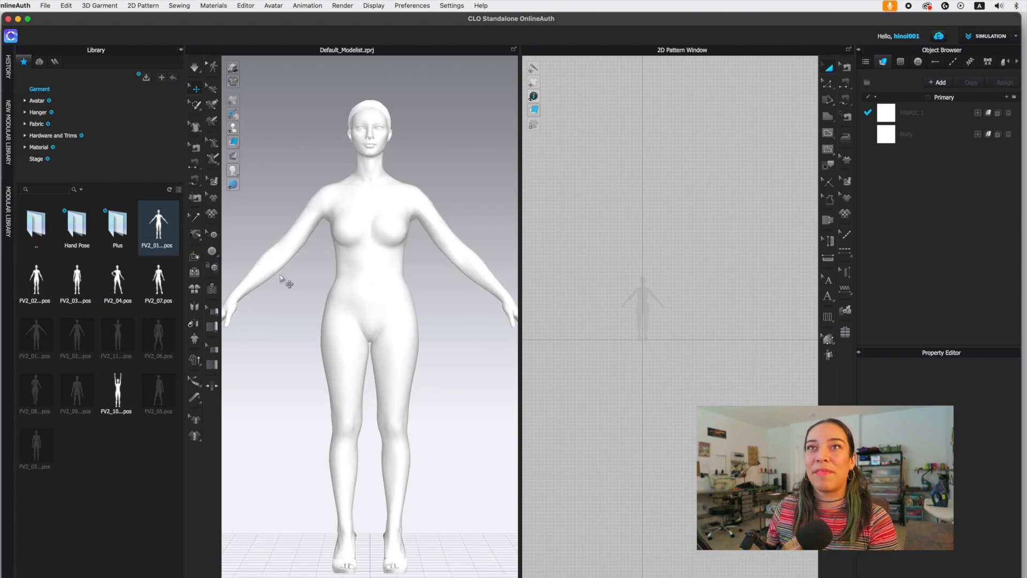
Step: Leave the female Pose folder, display the library files as a list, and open the folder holding the avatar types
{"action": "double_click", "coordinate": [42, 224]}
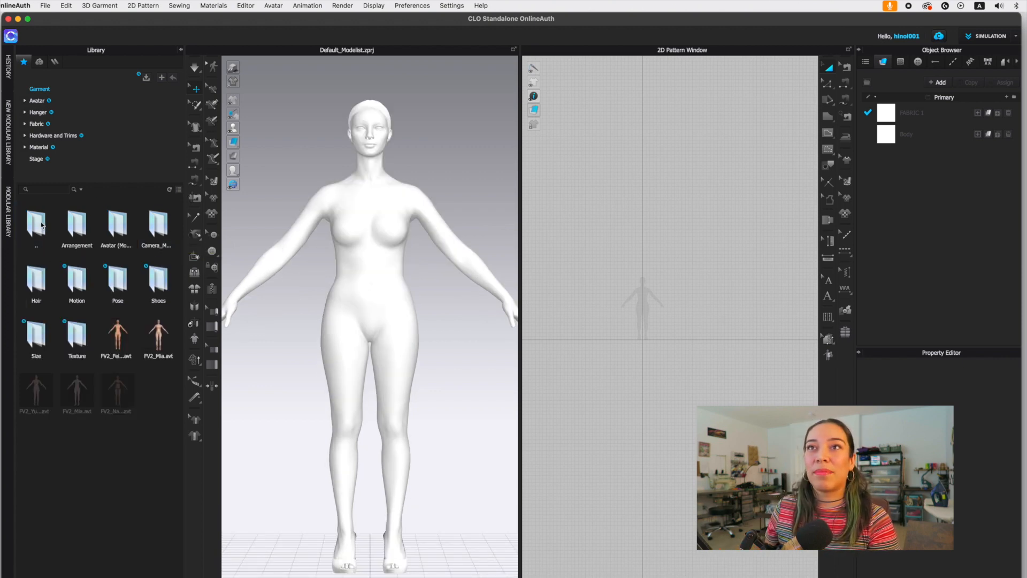
{"action": "double_click", "coordinate": [42, 225]}
{"action": "left_click", "coordinate": [179, 190]}
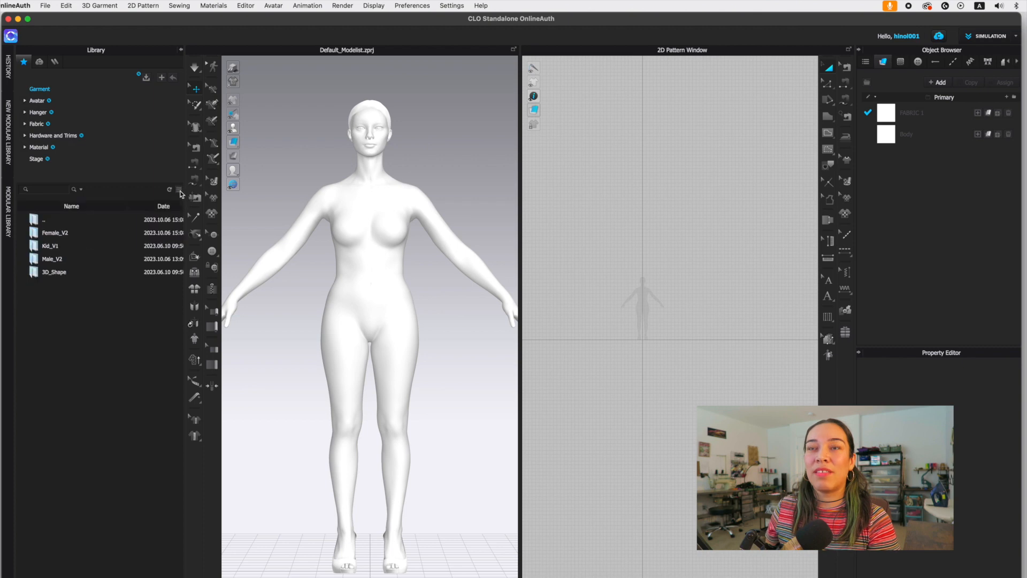
{"action": "double_click", "coordinate": [35, 222]}
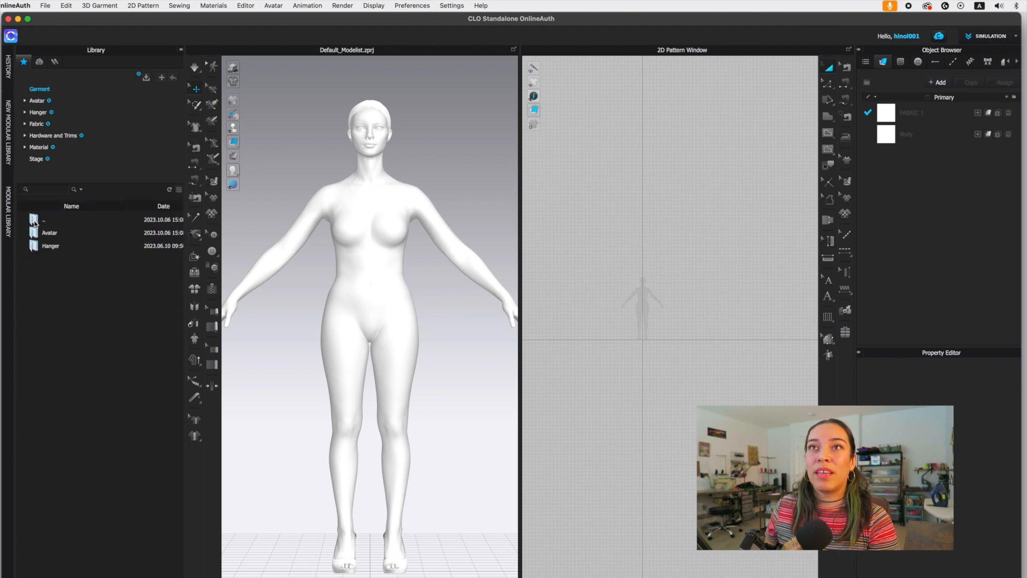
{"action": "double_click", "coordinate": [50, 234]}
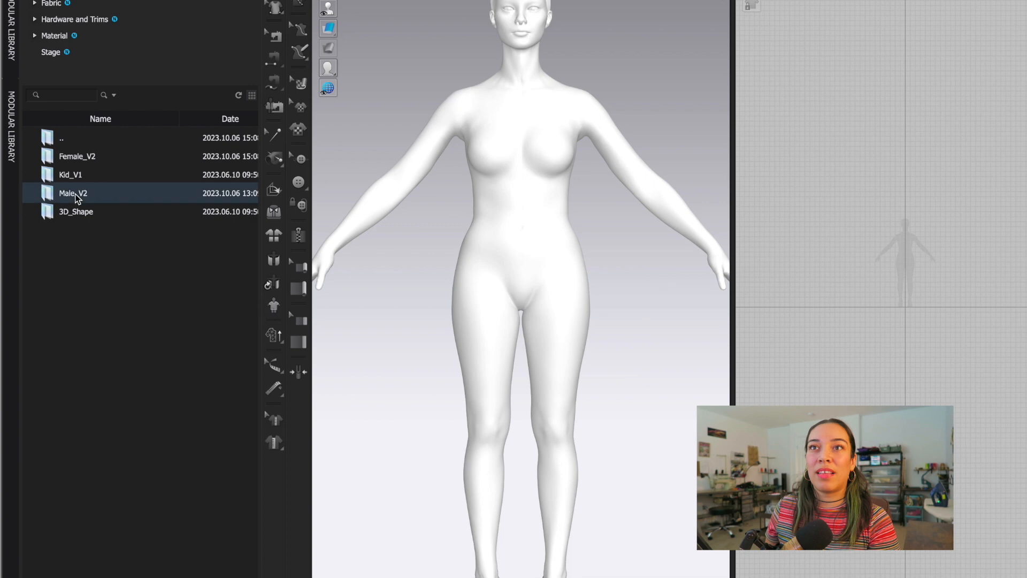
Step: Look through the Male_V2 avatar folder and its Size presets, then return to the Male_V2 folder
{"action": "double_click", "coordinate": [54, 258]}
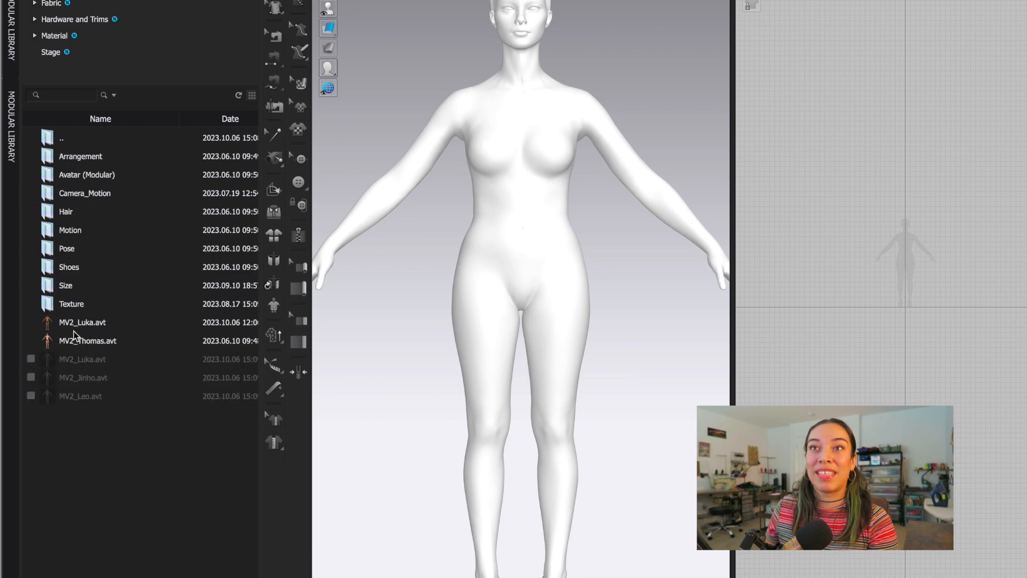
{"action": "double_click", "coordinate": [66, 287]}
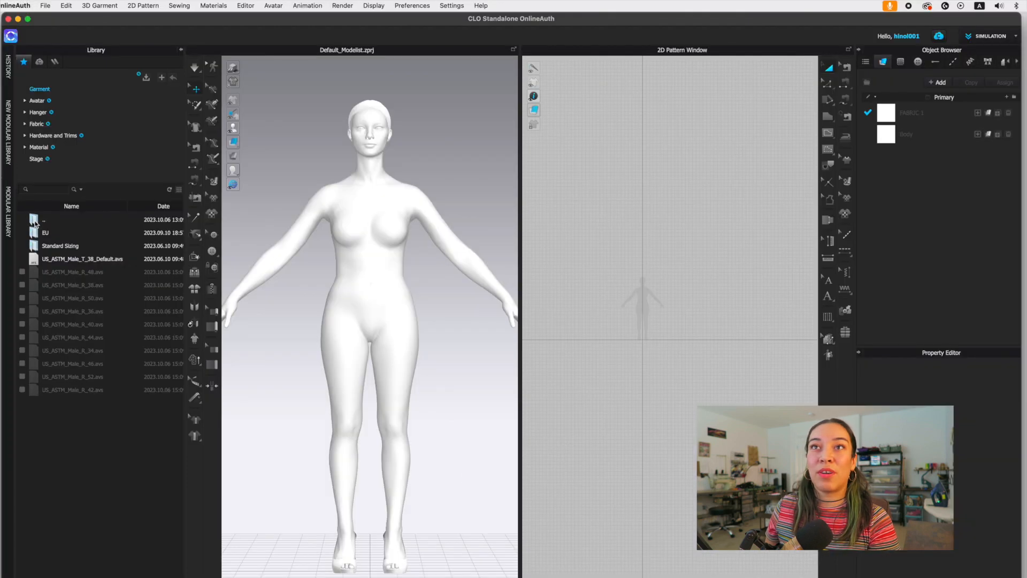
{"action": "double_click", "coordinate": [48, 138]}
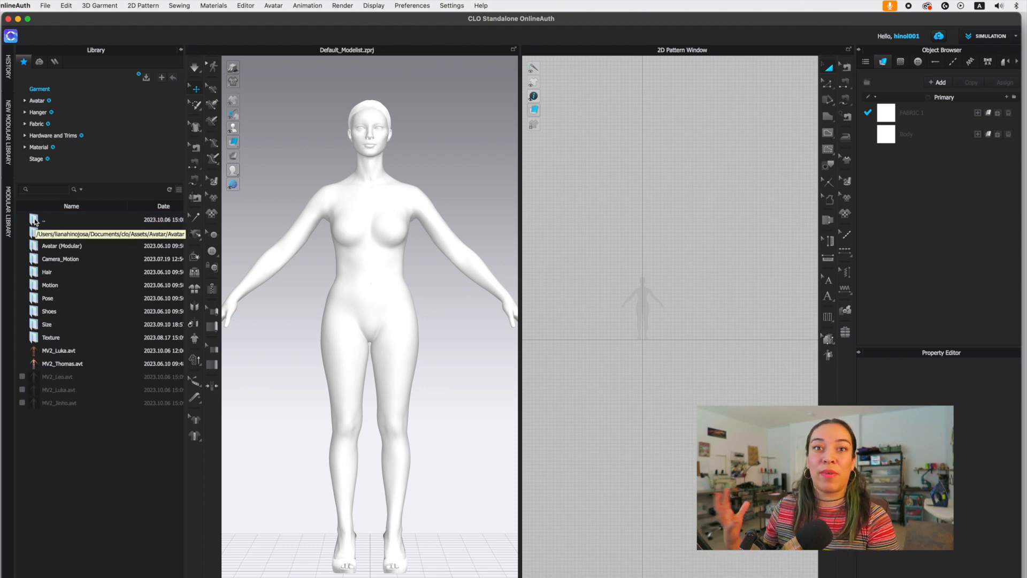
Step: Go up to the main assets folder and open the T-Shirts folder inside the Woman blocks
{"action": "double_click", "coordinate": [36, 221]}
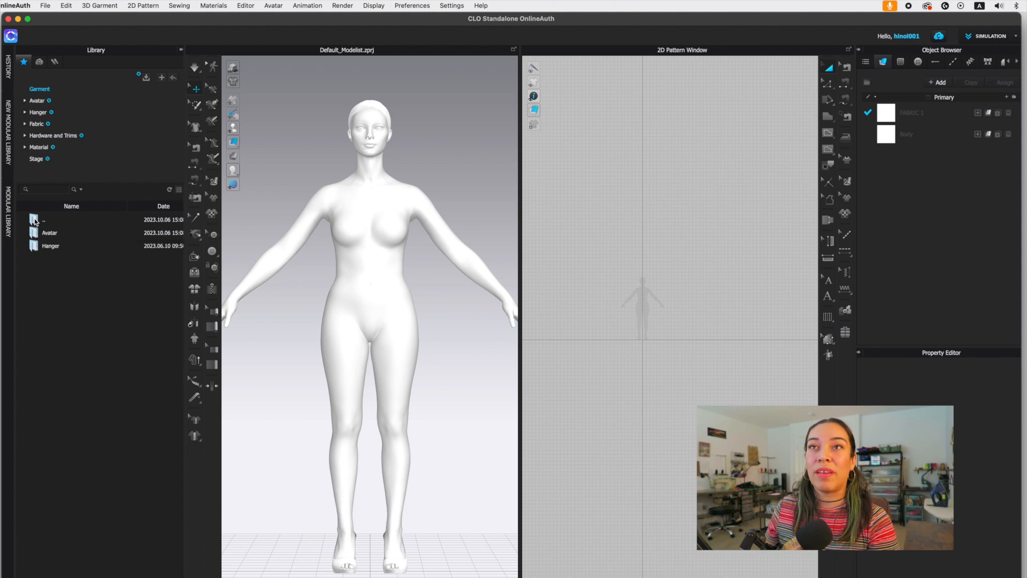
{"action": "double_click", "coordinate": [35, 220]}
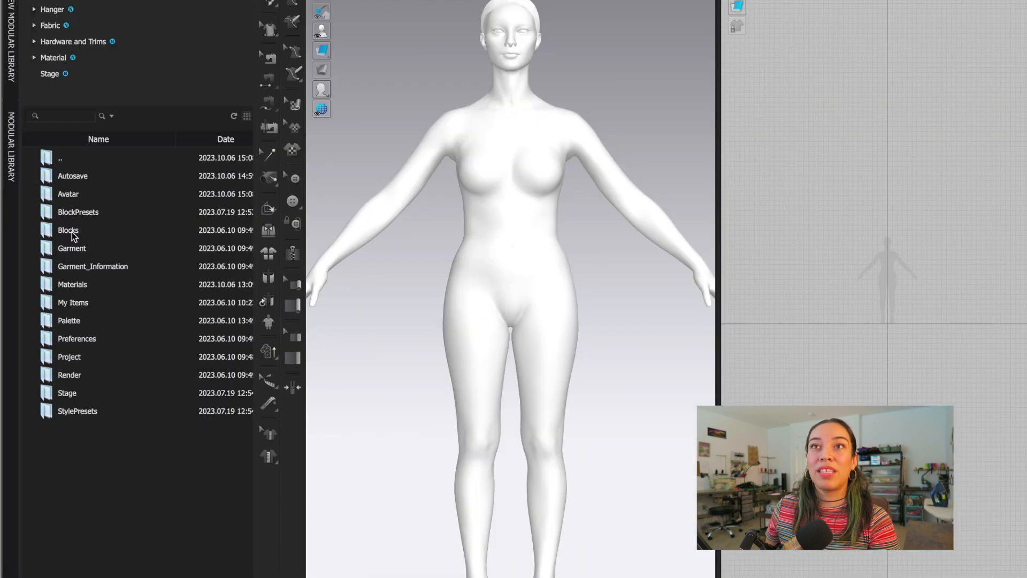
{"action": "double_click", "coordinate": [72, 231]}
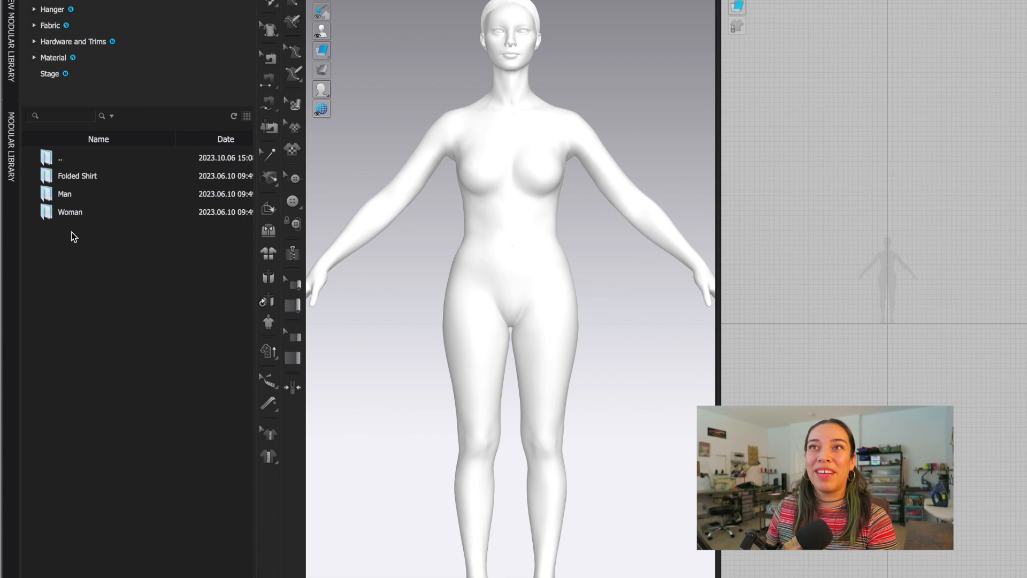
{"action": "double_click", "coordinate": [73, 214]}
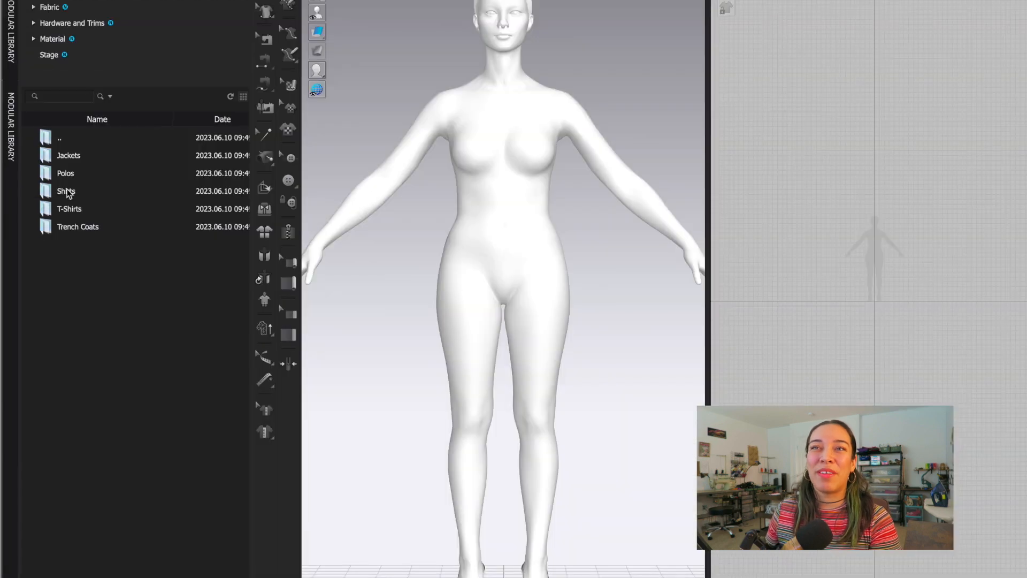
{"action": "double_click", "coordinate": [70, 209]}
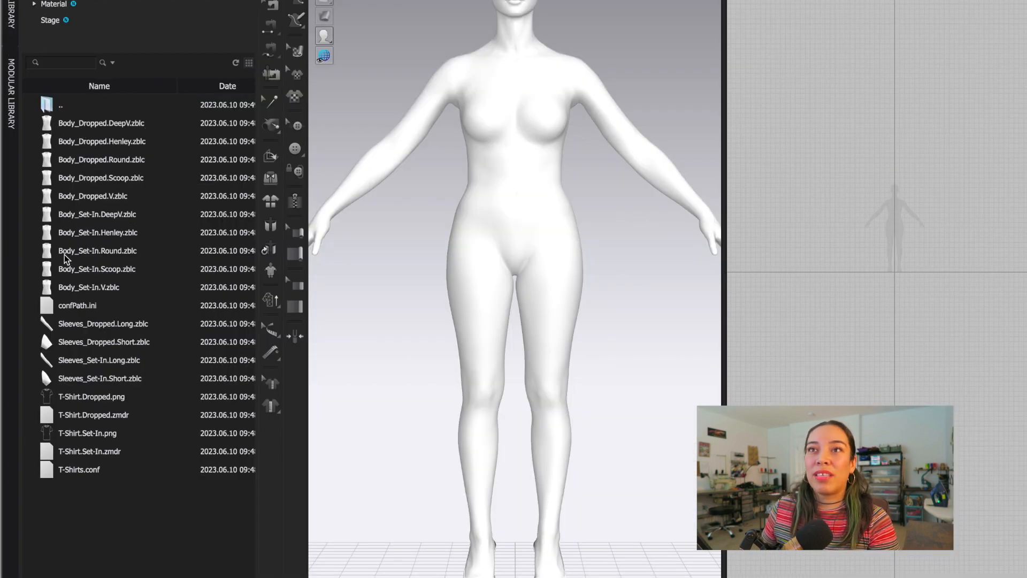
Step: Add the Body_Set-In.Round and Sleeves_Set-In.Short blocks, continuing without a Modular Frame for both
{"action": "double_click", "coordinate": [50, 254]}
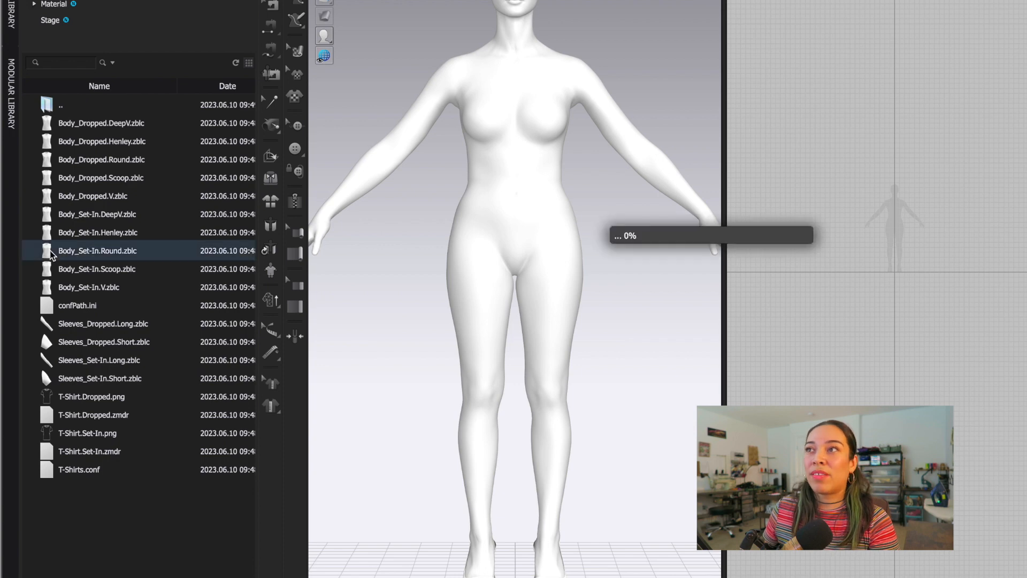
{"action": "left_click", "coordinate": [685, 287]}
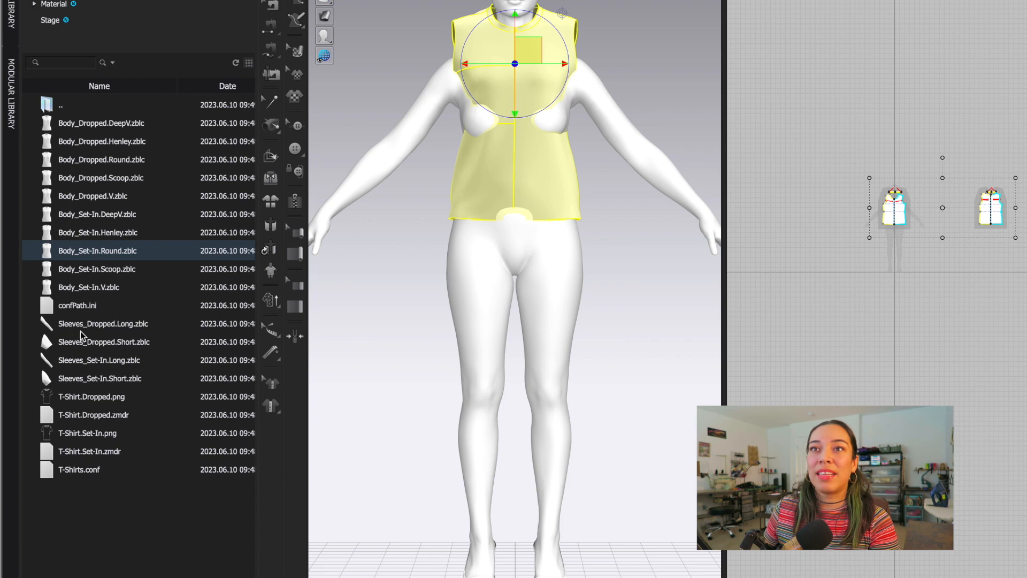
{"action": "double_click", "coordinate": [67, 382]}
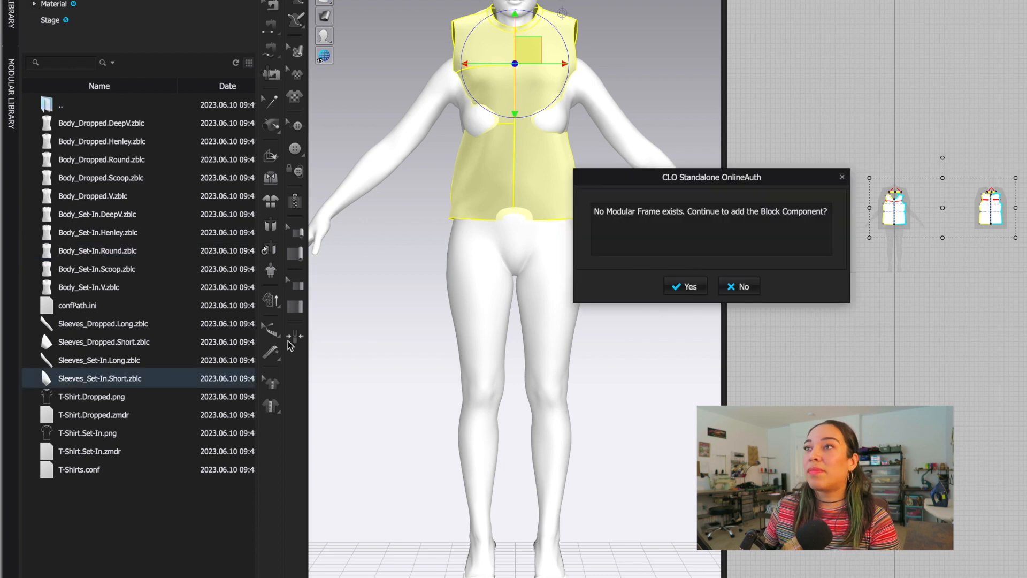
{"action": "left_click", "coordinate": [678, 287]}
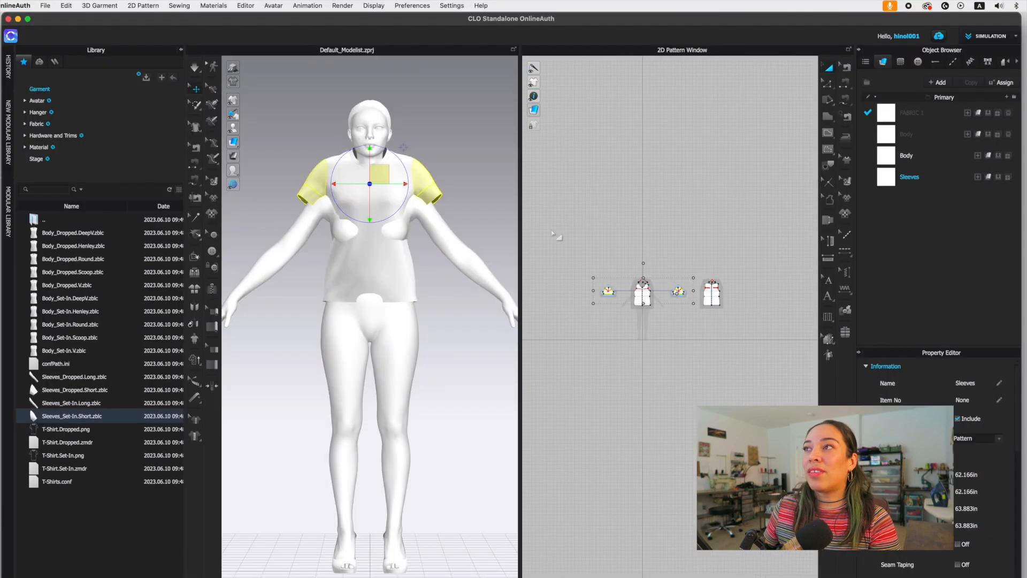
Step: Select all the T-shirt pattern pieces and lower the garment onto the avatar's shoulders, then clear the selection
{"action": "left_click_drag", "start_coordinate": [766, 122], "coordinate": [1007, 267]}
{"action": "left_click_drag", "start_coordinate": [731, 341], "coordinate": [731, 340]}
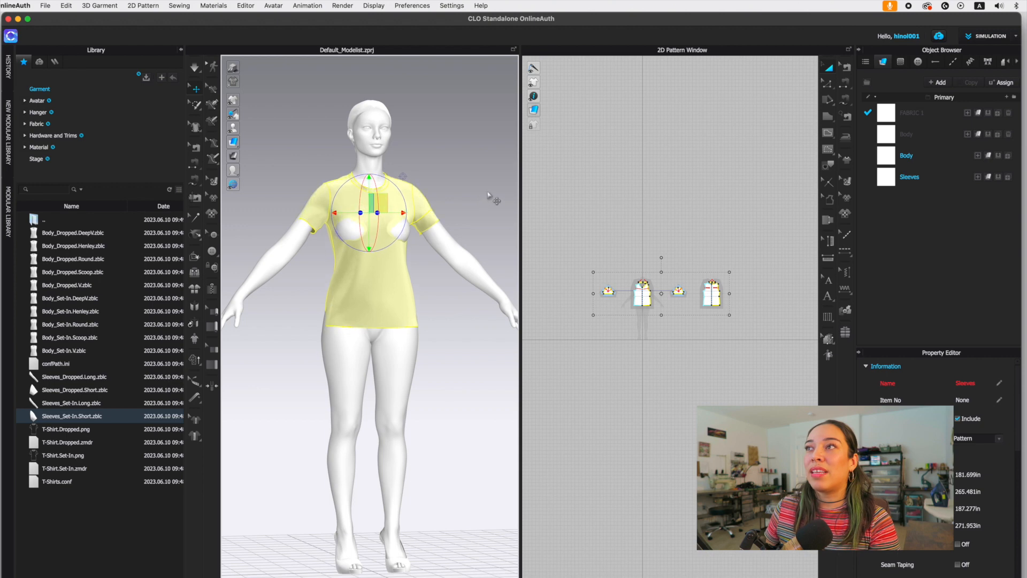
{"action": "right_click_drag", "start_coordinate": [493, 198], "coordinate": [483, 200]}
{"action": "scroll", "coordinate": [709, 294], "scroll_direction": "up", "scroll_amount": 5}
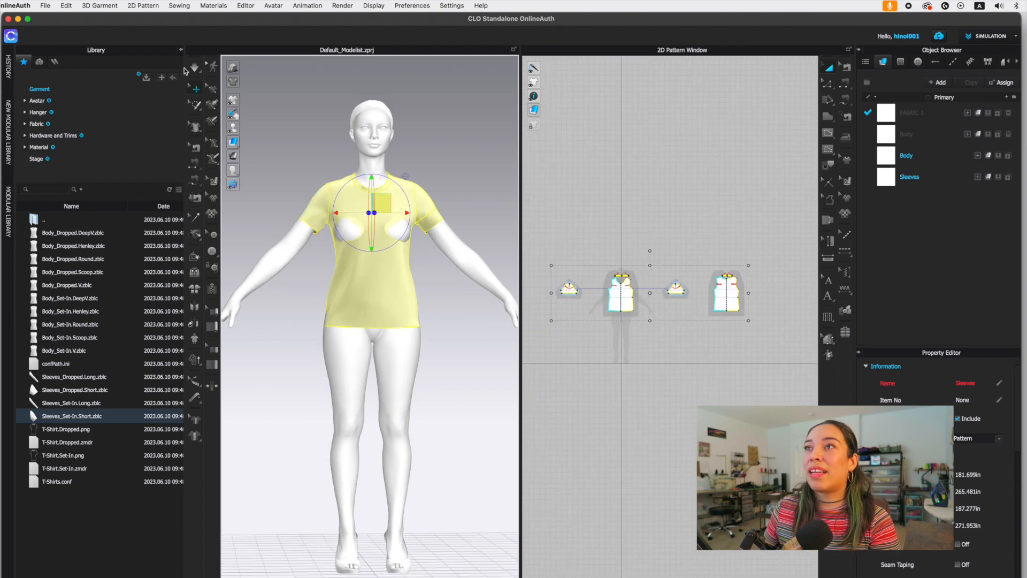
{"action": "left_click", "coordinate": [535, 241]}
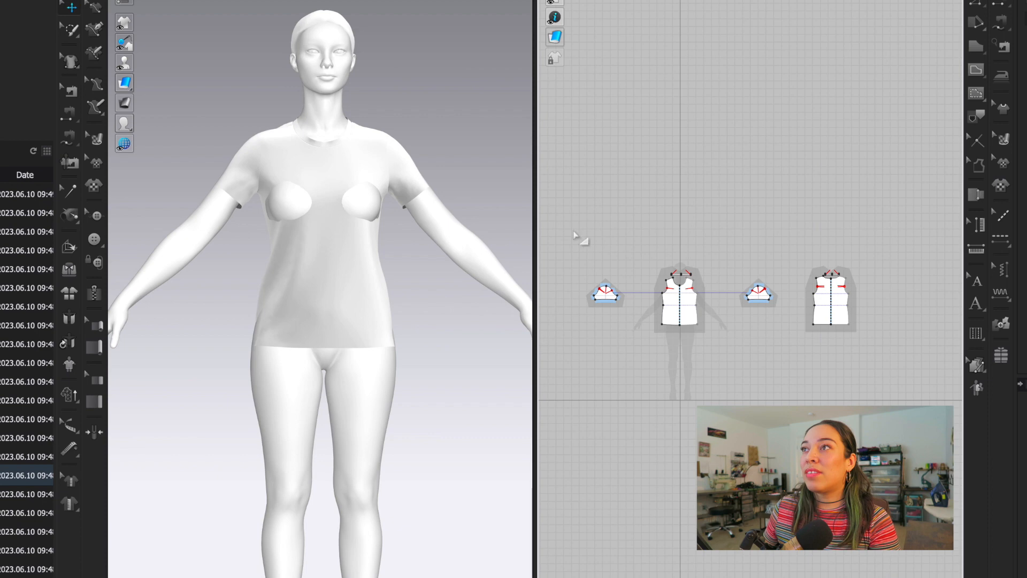
Step: Apply Auto Sewing to all the T-shirt pieces with Garment Type Top and Front Type Closed
{"action": "left_click_drag", "start_coordinate": [530, 237], "coordinate": [641, 306]}
{"action": "left_click_drag", "start_coordinate": [709, 317], "coordinate": [877, 351]}
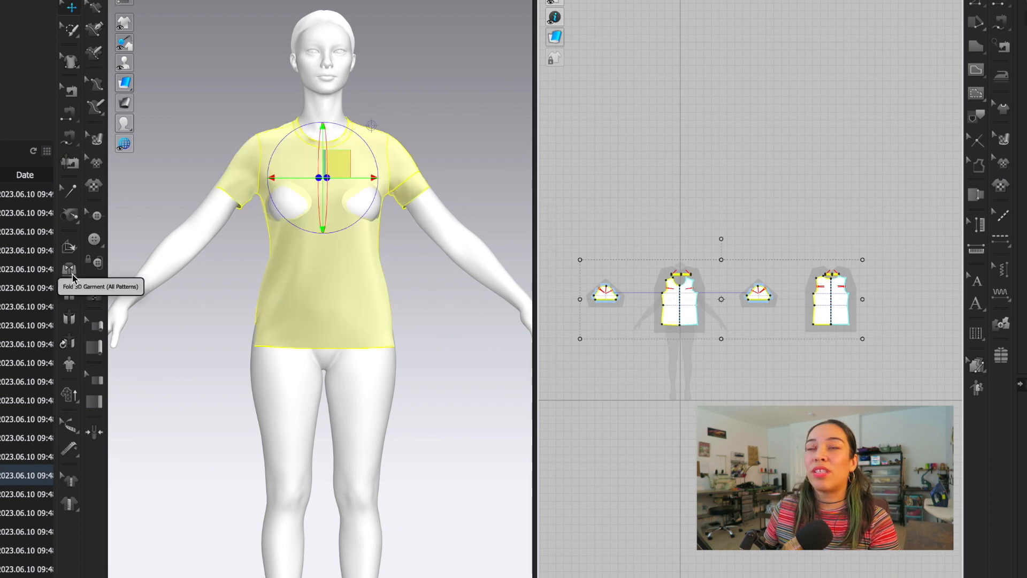
{"action": "left_click", "coordinate": [73, 169]}
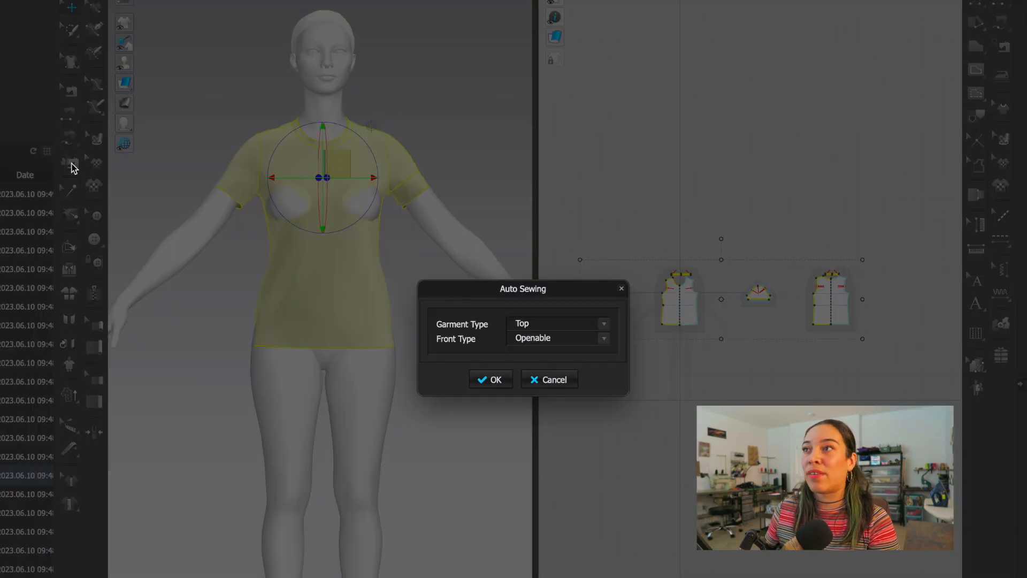
{"action": "left_click", "coordinate": [604, 339]}
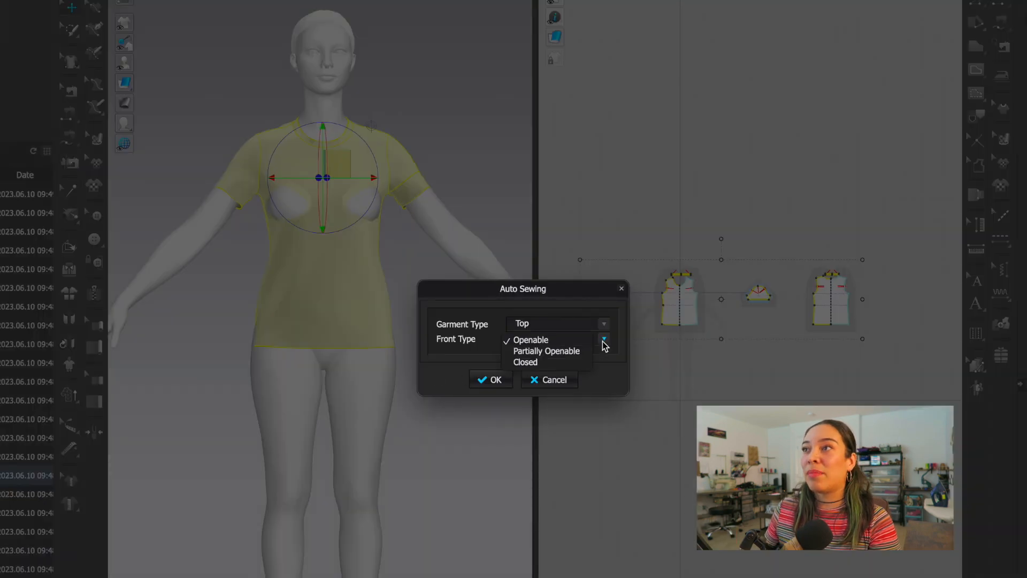
{"action": "left_click", "coordinate": [534, 363]}
{"action": "left_click", "coordinate": [493, 381]}
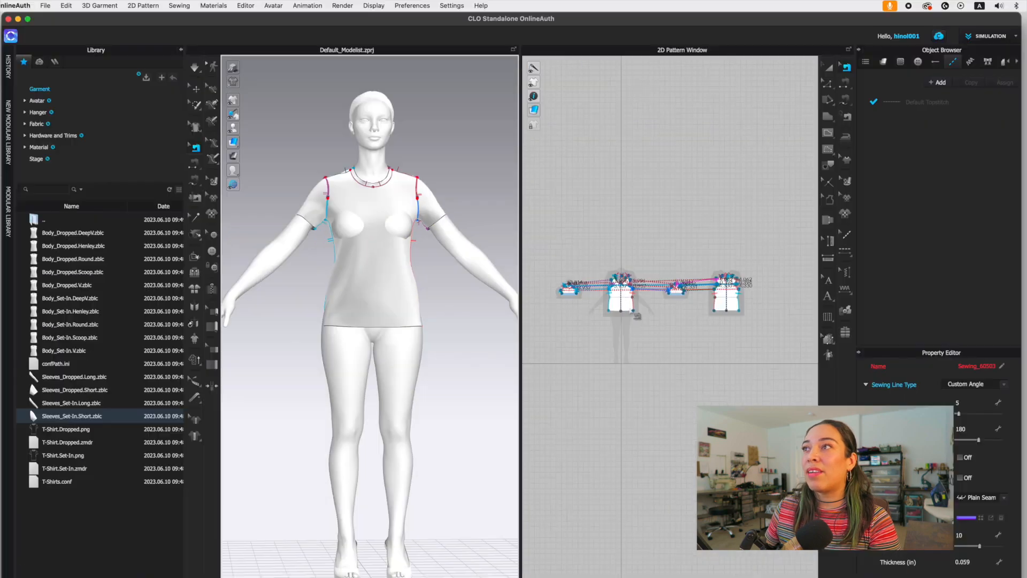
Step: Switch from sewing back to pattern transformation and simulate the sewn T-shirt on the avatar
{"action": "scroll", "coordinate": [660, 290], "scroll_direction": "up", "scroll_amount": 2}
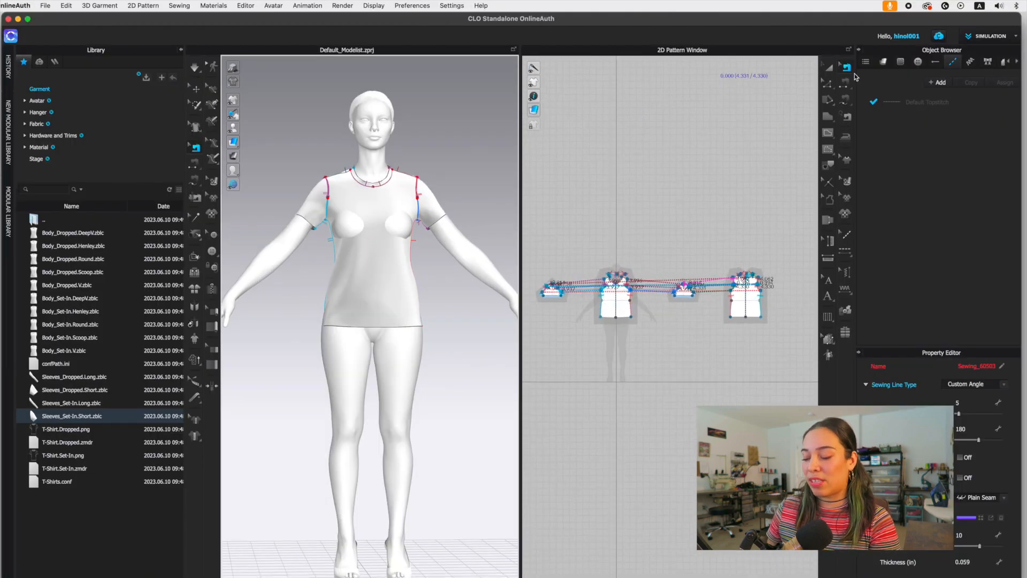
{"action": "left_click", "coordinate": [831, 73]}
{"action": "key", "text": "space"}
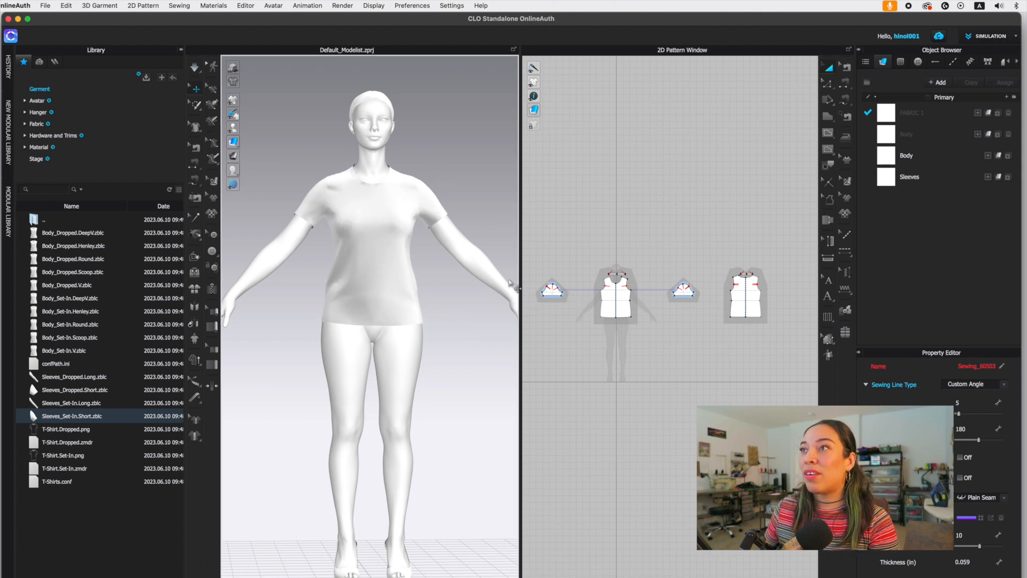
Step: Move both sleeves and the back body pieces closer to the front body in the 2D layout, then select all pieces
{"action": "left_click_drag", "start_coordinate": [544, 276], "coordinate": [574, 293]}
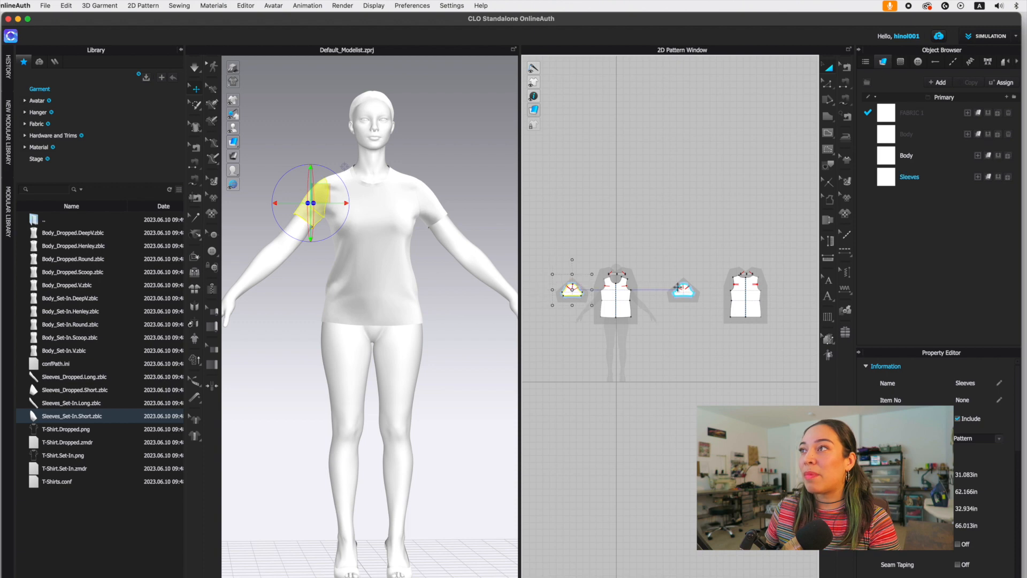
{"action": "left_click_drag", "start_coordinate": [717, 251], "coordinate": [770, 346]}
{"action": "left_click_drag", "start_coordinate": [684, 290], "coordinate": [655, 291]}
{"action": "left_click_drag", "start_coordinate": [712, 257], "coordinate": [772, 347]}
{"action": "left_click_drag", "start_coordinate": [753, 302], "coordinate": [702, 305]}
{"action": "left_click", "coordinate": [728, 346]}
{"action": "left_click_drag", "start_coordinate": [760, 382], "coordinate": [549, 241]}
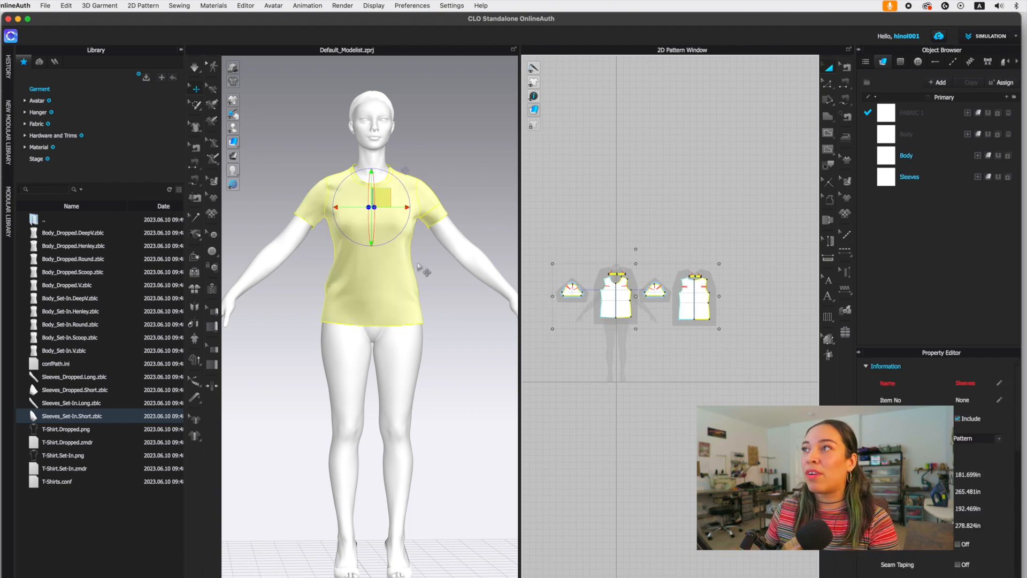
Step: Clear the pattern selection and run Auto Grading on the T-shirt with Maintain Pattern Curvature at 100%
{"action": "left_click", "coordinate": [765, 290]}
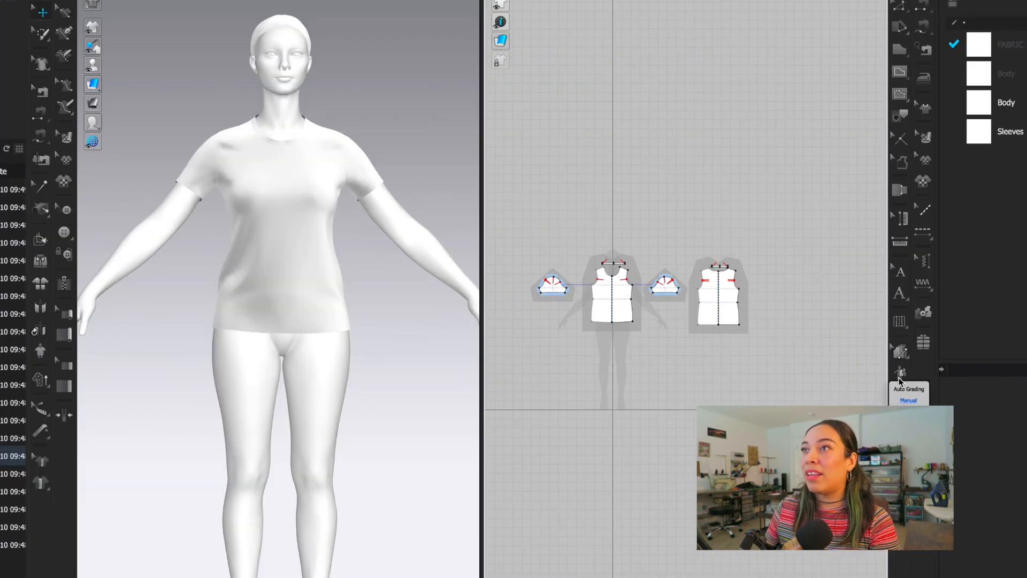
{"action": "left_click", "coordinate": [898, 377]}
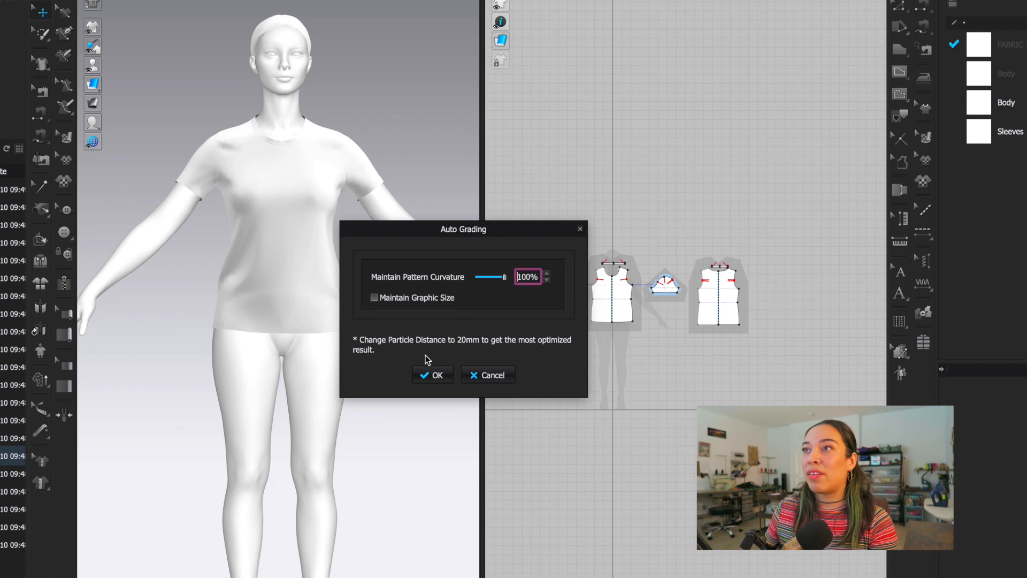
{"action": "left_click", "coordinate": [426, 381]}
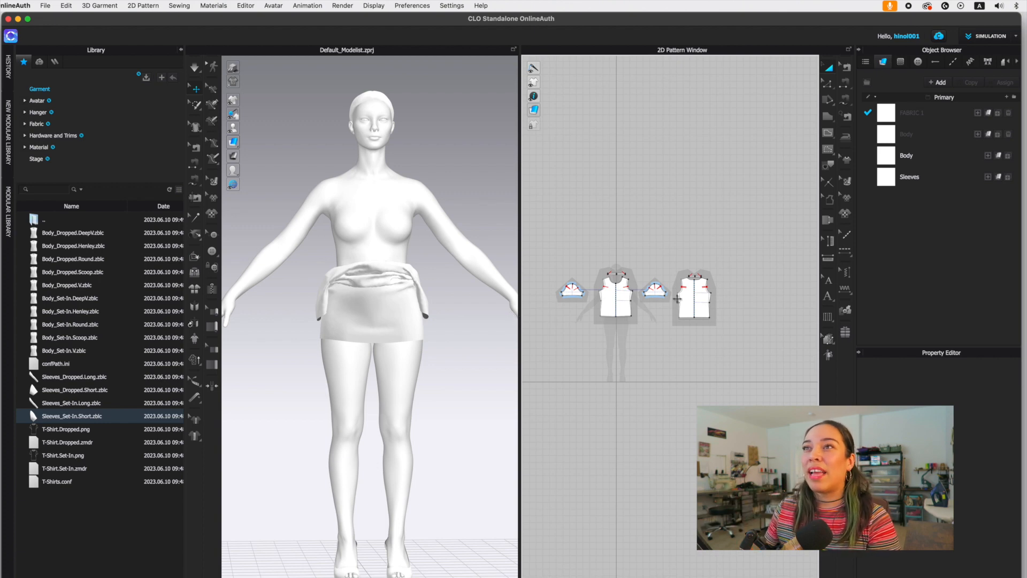
Step: Examine the graded T-shirt pattern pieces up close in 2D, then select the front body panel
{"action": "scroll", "coordinate": [628, 302], "scroll_direction": "up", "scroll_amount": 1}
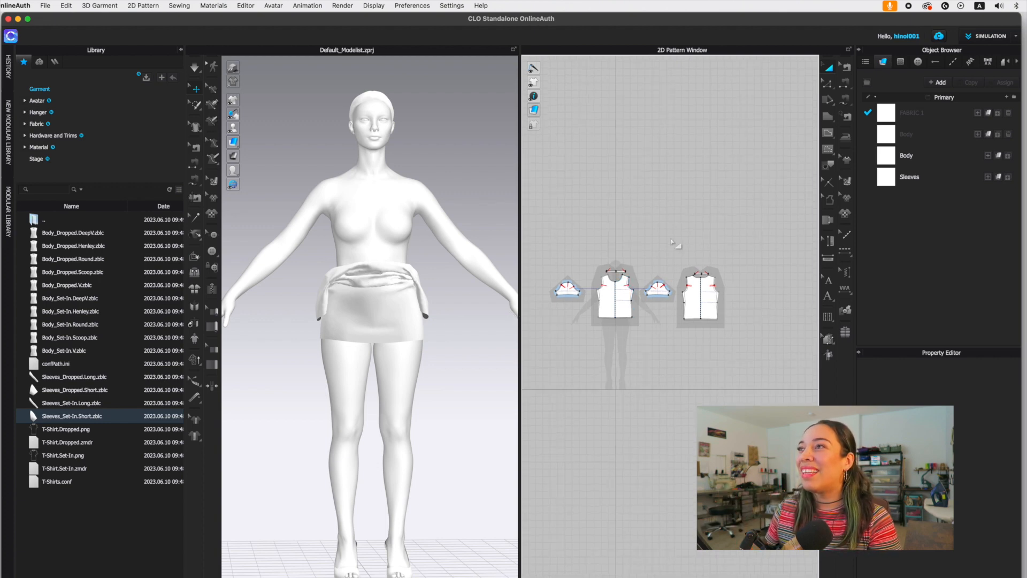
{"action": "scroll", "coordinate": [653, 267], "scroll_direction": "up", "scroll_amount": 8}
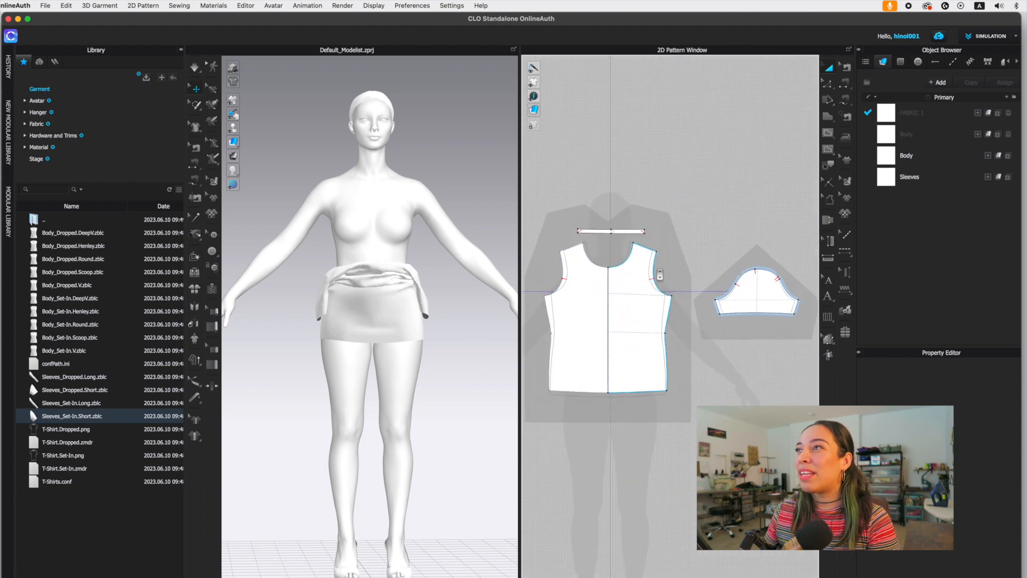
{"action": "scroll", "coordinate": [652, 271], "scroll_direction": "up", "scroll_amount": 2}
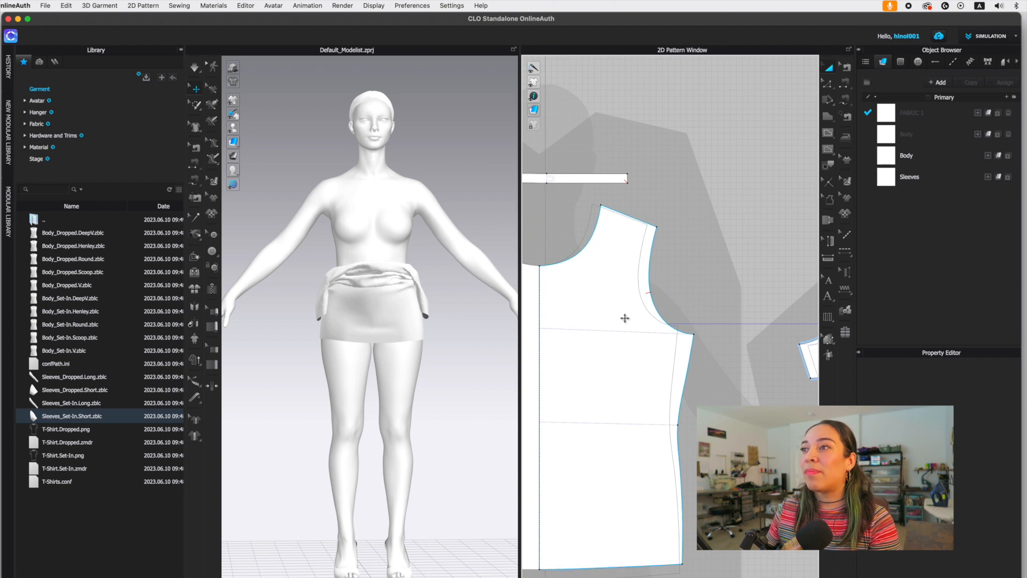
{"action": "scroll", "coordinate": [625, 318], "scroll_direction": "down", "scroll_amount": 10}
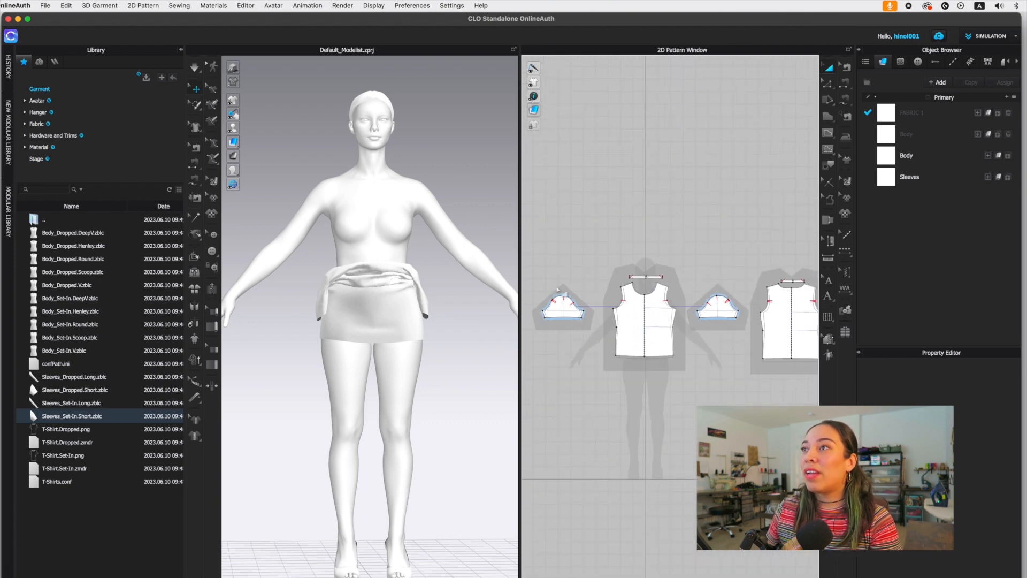
{"action": "scroll", "coordinate": [558, 291], "scroll_direction": "down", "scroll_amount": 1}
{"action": "left_click", "coordinate": [616, 309]}
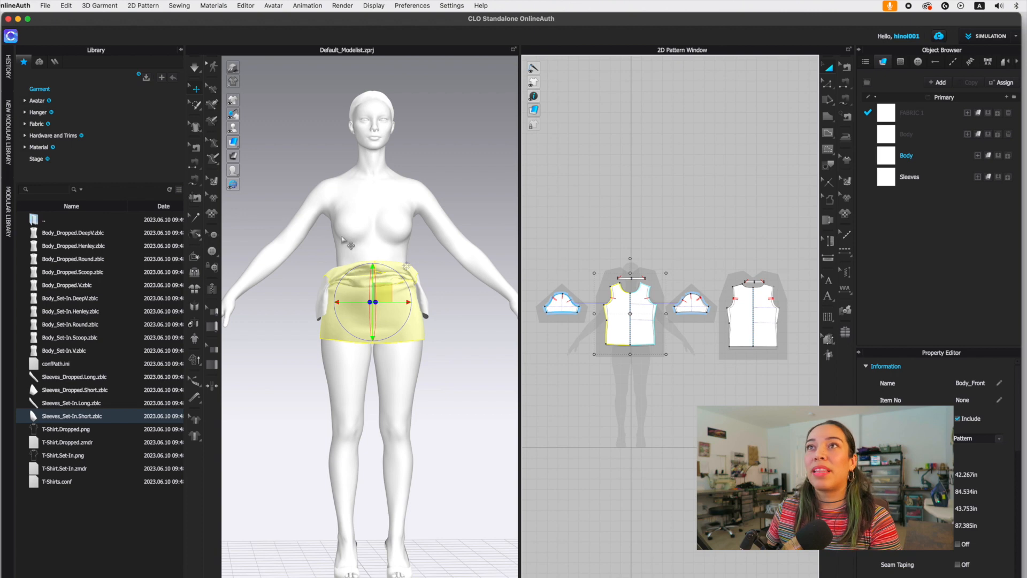
Step: Reset the 3D arrangement of the front body panel and of the back body panel around the avatar
{"action": "right_click", "coordinate": [356, 290]}
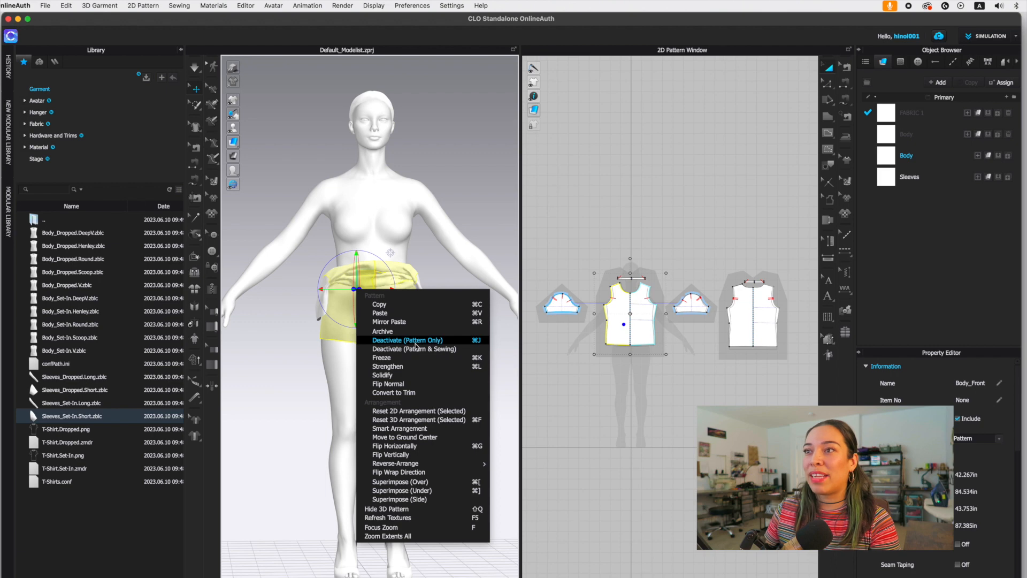
{"action": "left_click", "coordinate": [438, 421]}
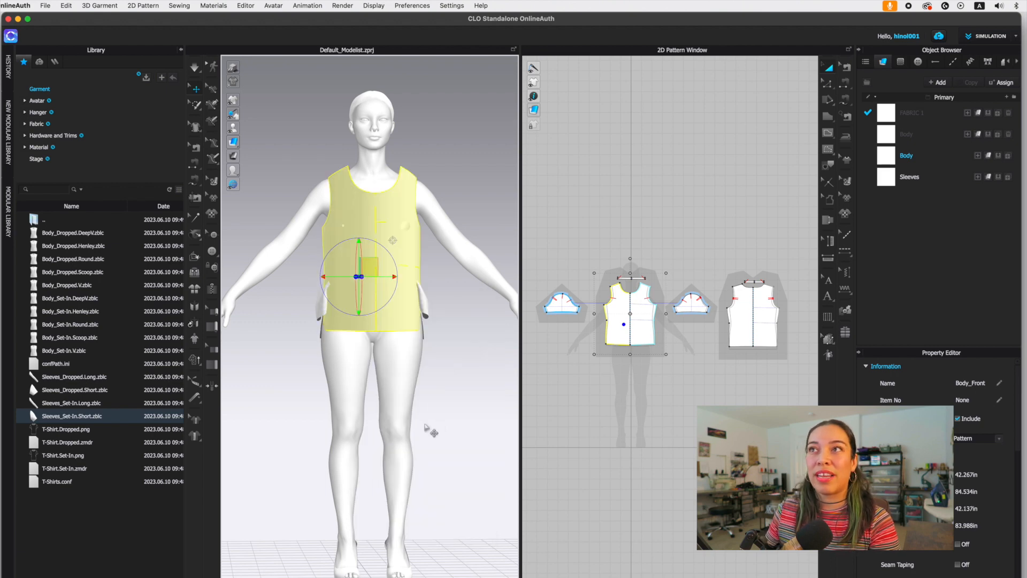
{"action": "right_click_drag", "start_coordinate": [355, 404], "coordinate": [460, 404]}
{"action": "right_click", "coordinate": [305, 304]}
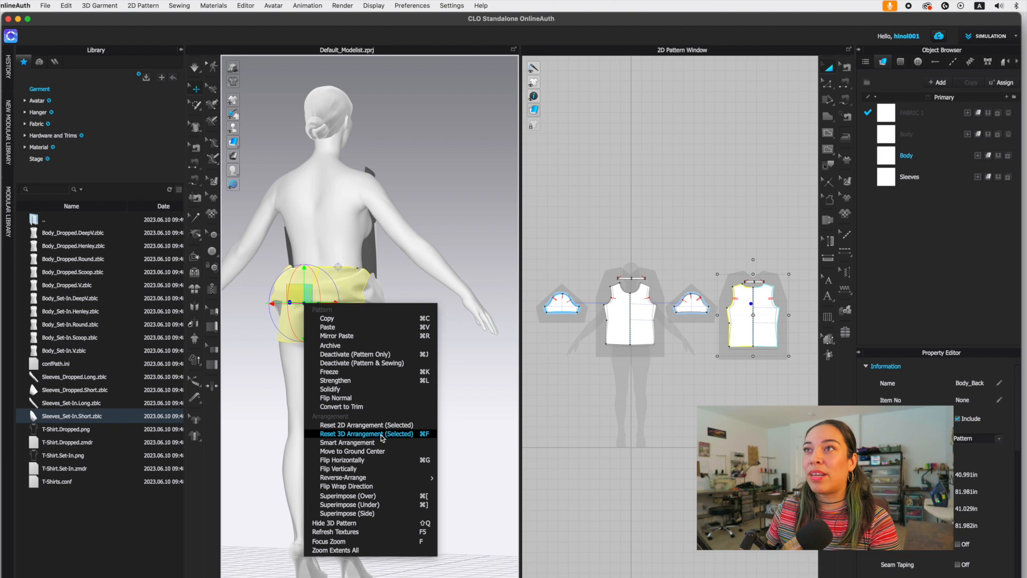
{"action": "left_click", "coordinate": [382, 434]}
Step: Select all T-shirt pattern pieces, reset their 3D arrangement, and simulate the garment on the avatar
{"action": "left_click_drag", "start_coordinate": [537, 245], "coordinate": [765, 388]}
{"action": "right_click", "coordinate": [370, 296]}
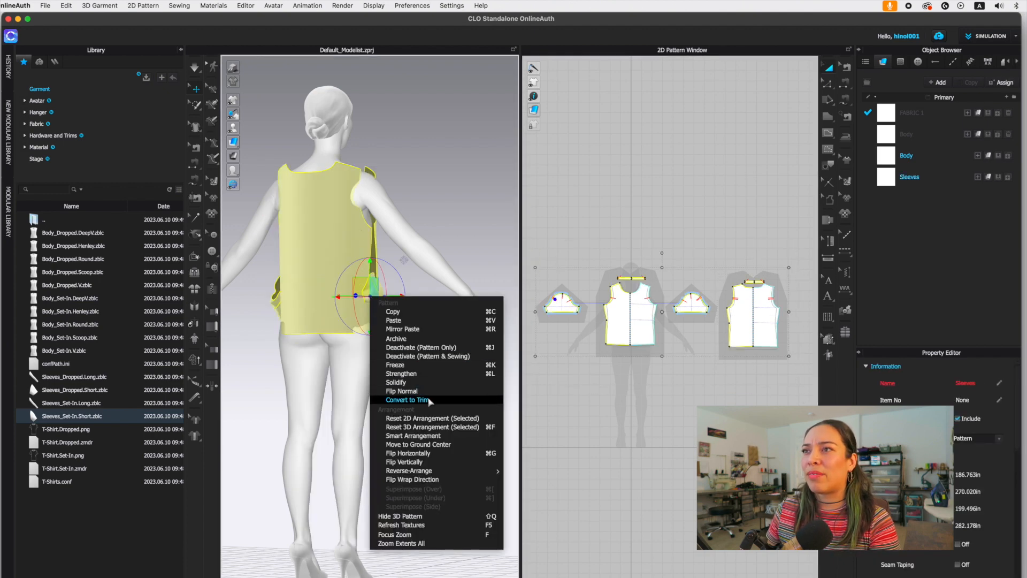
{"action": "left_click", "coordinate": [442, 428]}
{"action": "right_click_drag", "start_coordinate": [449, 402], "coordinate": [349, 403]}
{"action": "key", "text": "space"}
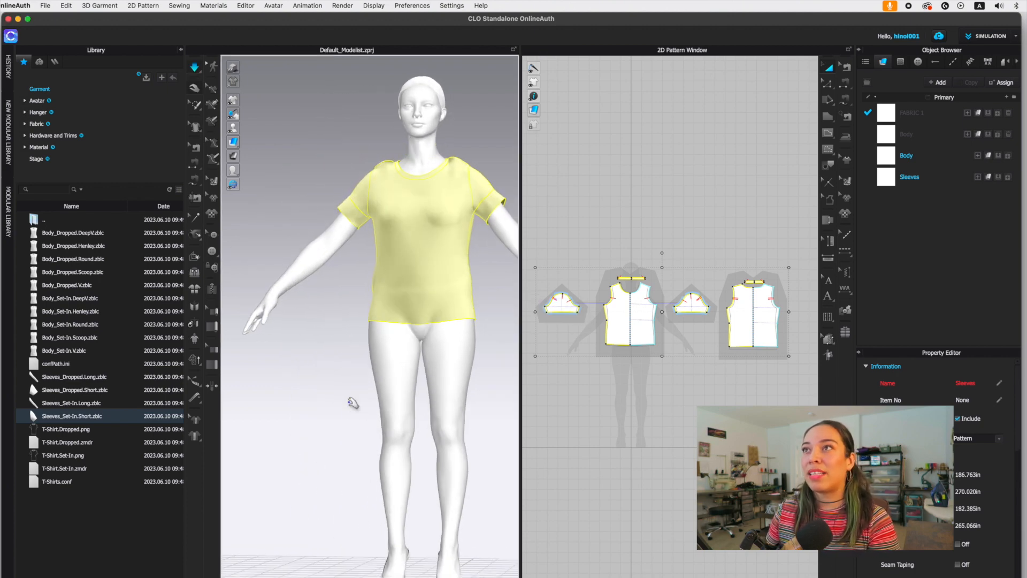
{"action": "key", "text": "space"}
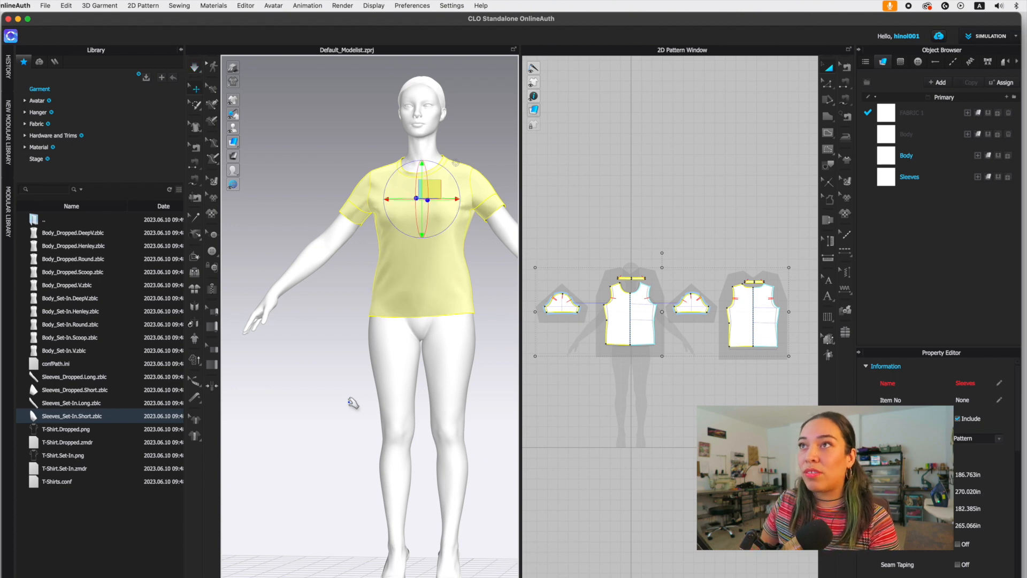
Step: Clear the selection and examine the fit of the graded T-shirt on the avatar and its 2D pattern pieces
{"action": "key", "text": "2"}
{"action": "left_click", "coordinate": [660, 195]}
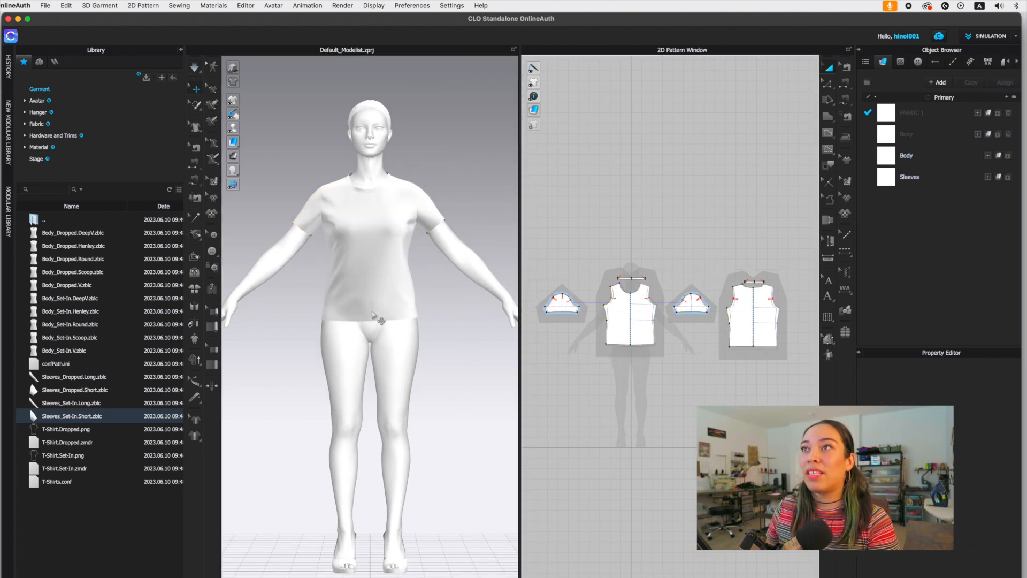
{"action": "scroll", "coordinate": [399, 356], "scroll_direction": "up", "scroll_amount": 2}
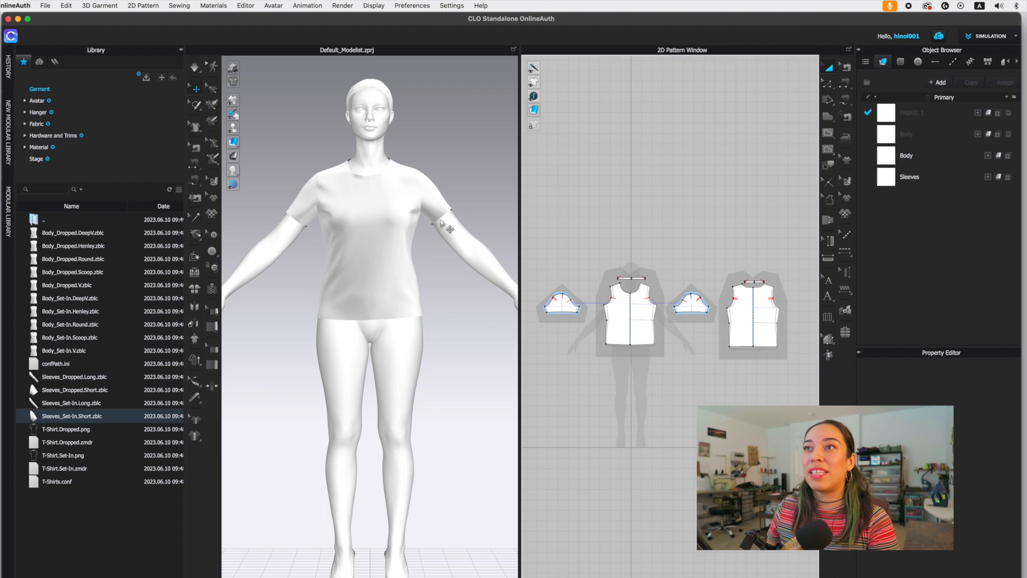
{"action": "scroll", "coordinate": [445, 226], "scroll_direction": "up", "scroll_amount": 3}
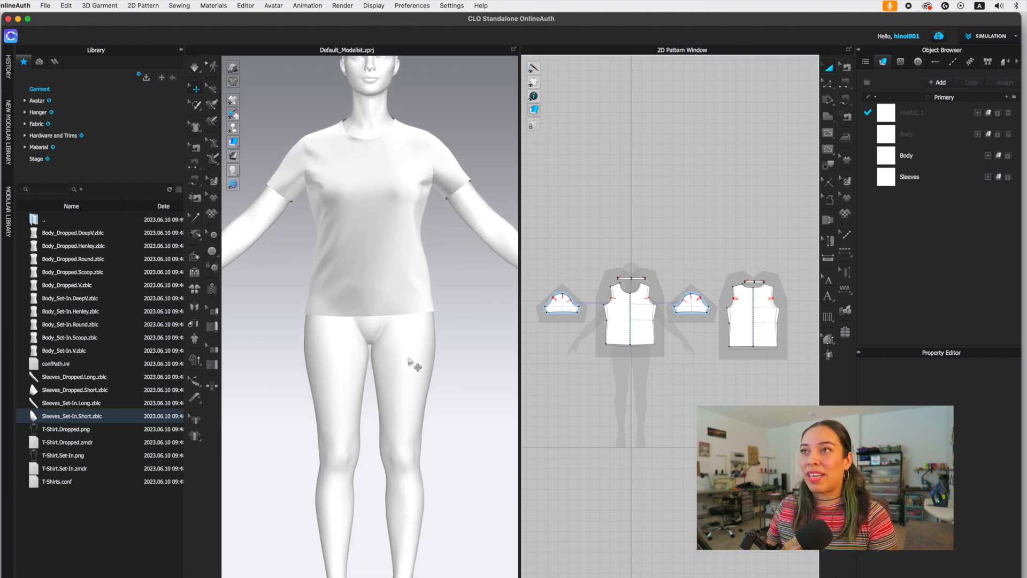
{"action": "left_click", "coordinate": [413, 349]}
{"action": "scroll", "coordinate": [475, 369], "scroll_direction": "down", "scroll_amount": 3}
{"action": "scroll", "coordinate": [469, 369], "scroll_direction": "up", "scroll_amount": 2}
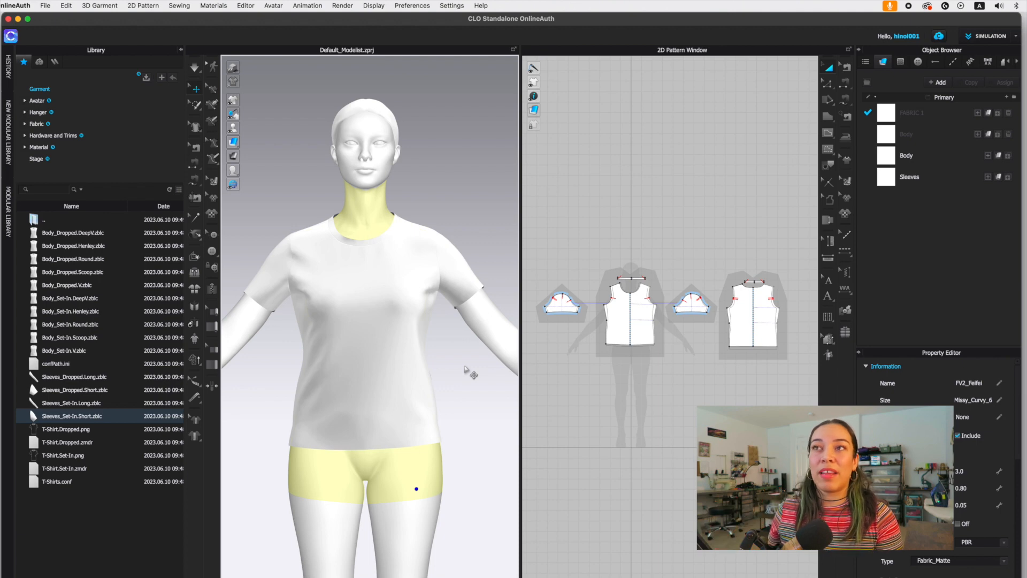
{"action": "left_click", "coordinate": [466, 370]}
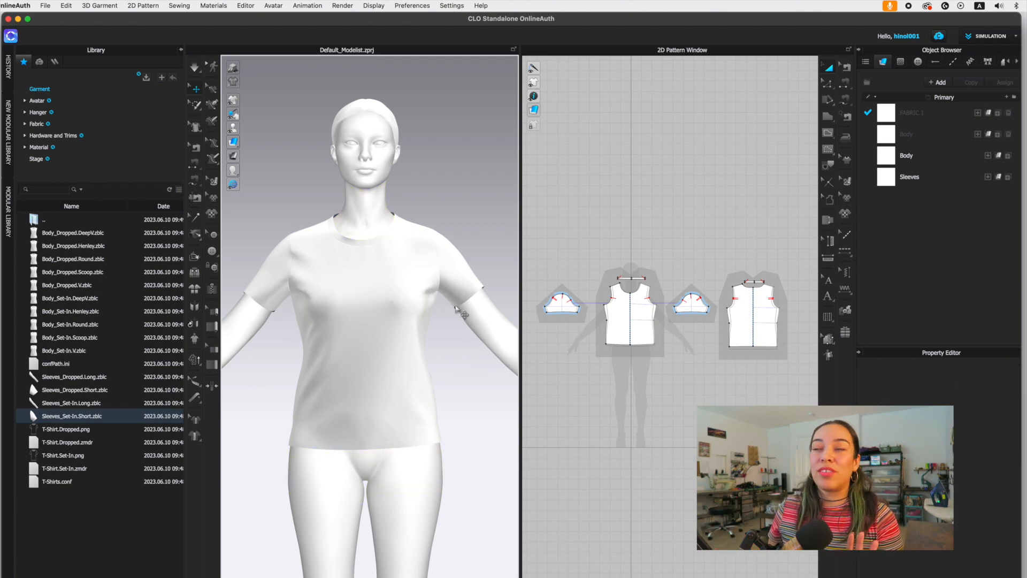
{"action": "scroll", "coordinate": [610, 311], "scroll_direction": "up", "scroll_amount": 5}
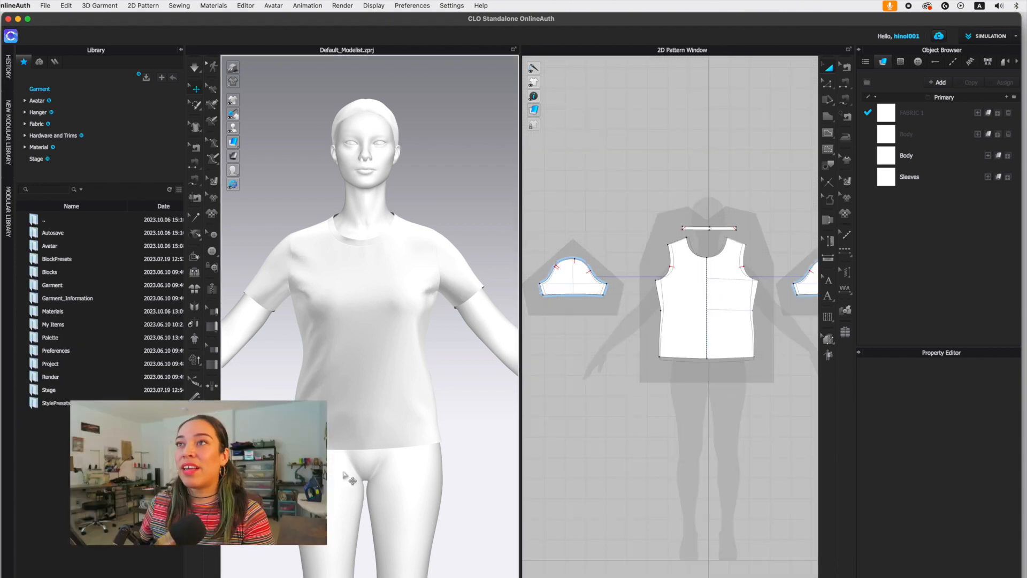
{"action": "mouse_move", "coordinate": [342, 473]}
{"action": "right_mouse_down"}
{"action": "mouse_move", "coordinate": [329, 473]}
{"action": "mouse_move", "coordinate": [352, 472]}
{"action": "right_mouse_up"}
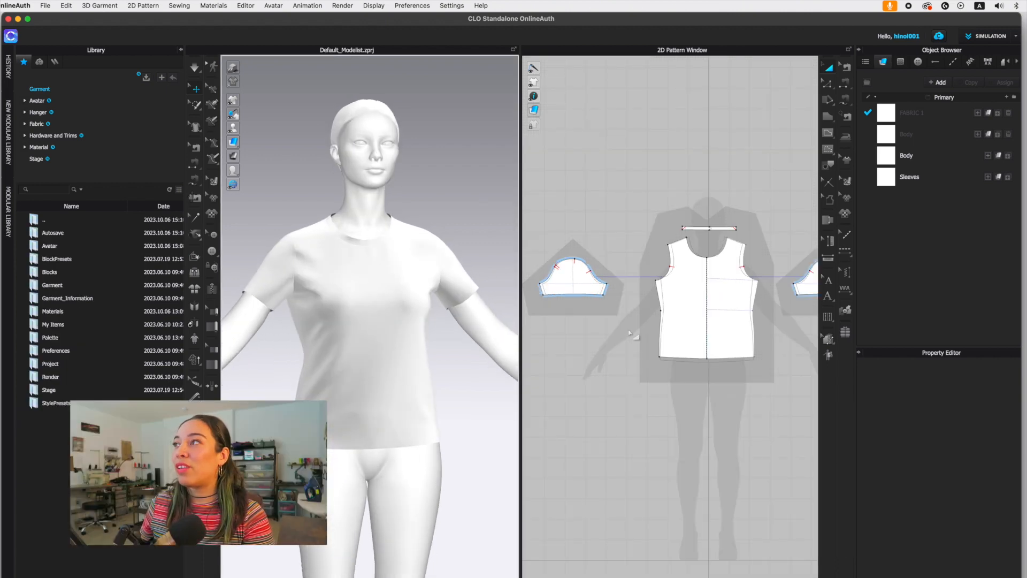
{"action": "scroll", "coordinate": [572, 243], "scroll_direction": "down", "scroll_amount": 1}
{"action": "scroll", "coordinate": [559, 195], "scroll_direction": "down", "scroll_amount": 1}
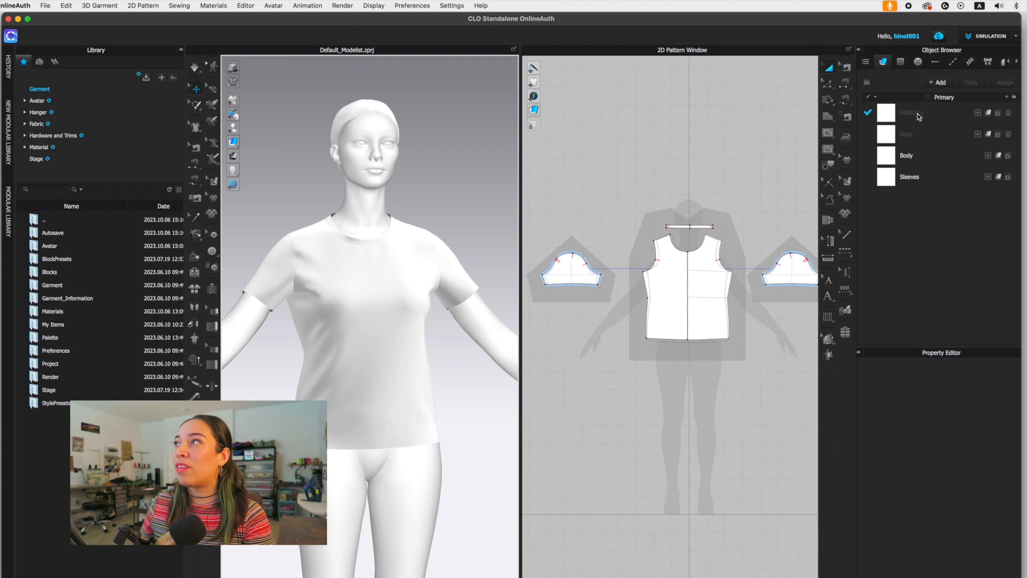
Step: Add a new fabric and set its physical property preset to Muslin_32X38
{"action": "left_click", "coordinate": [818, 306]}
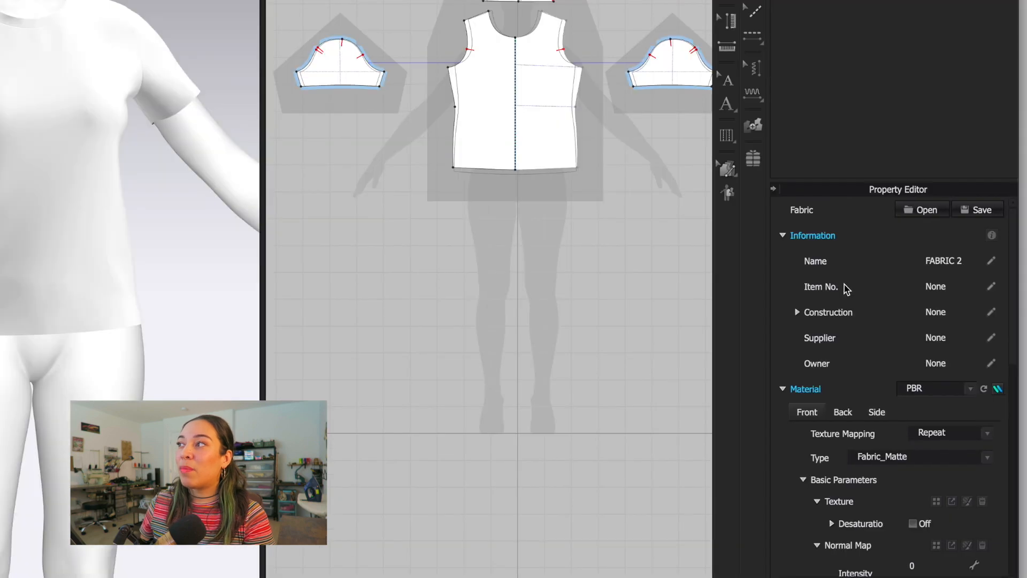
{"action": "scroll", "coordinate": [856, 267], "scroll_direction": "down", "scroll_amount": 2}
{"action": "left_click_drag", "start_coordinate": [882, 182], "coordinate": [881, 88]}
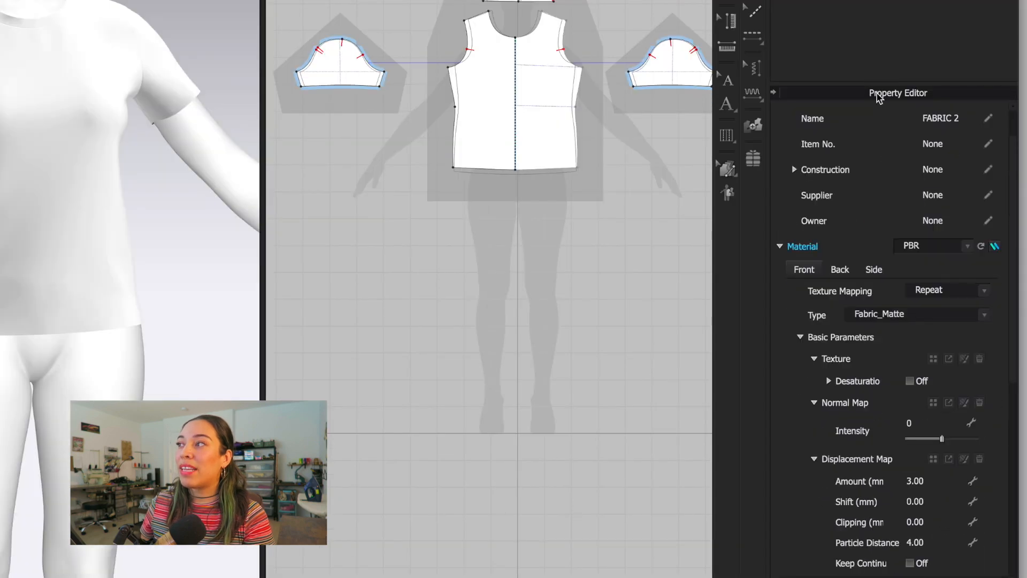
{"action": "scroll", "coordinate": [872, 355], "scroll_direction": "down", "scroll_amount": 4}
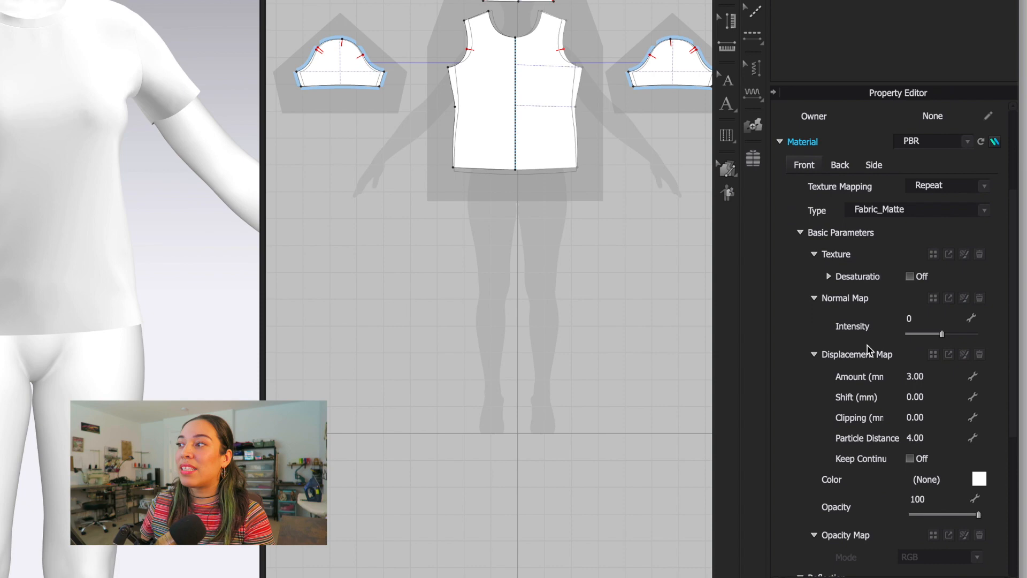
{"action": "scroll", "coordinate": [869, 349], "scroll_direction": "down", "scroll_amount": 7}
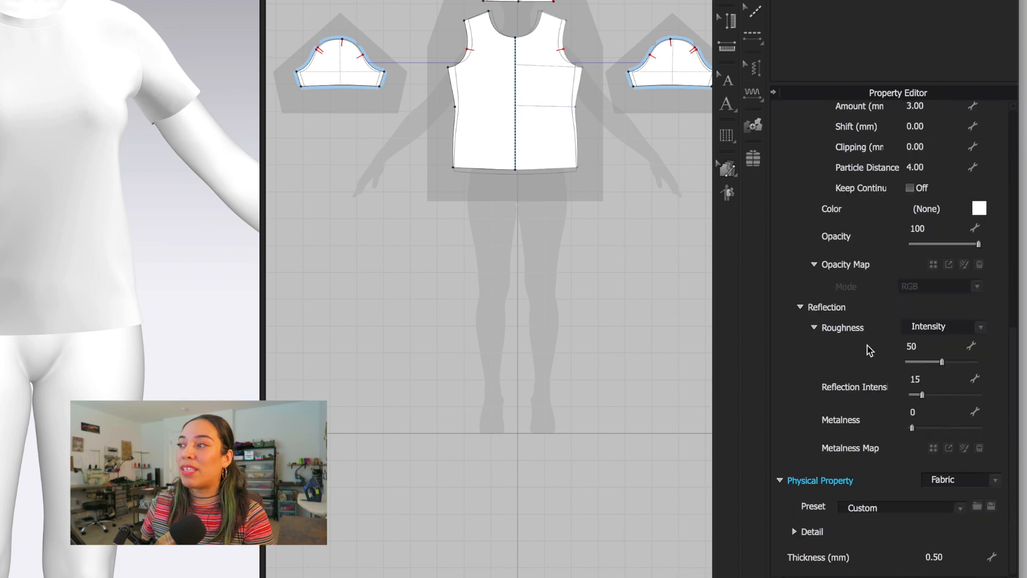
{"action": "left_click", "coordinate": [883, 516]}
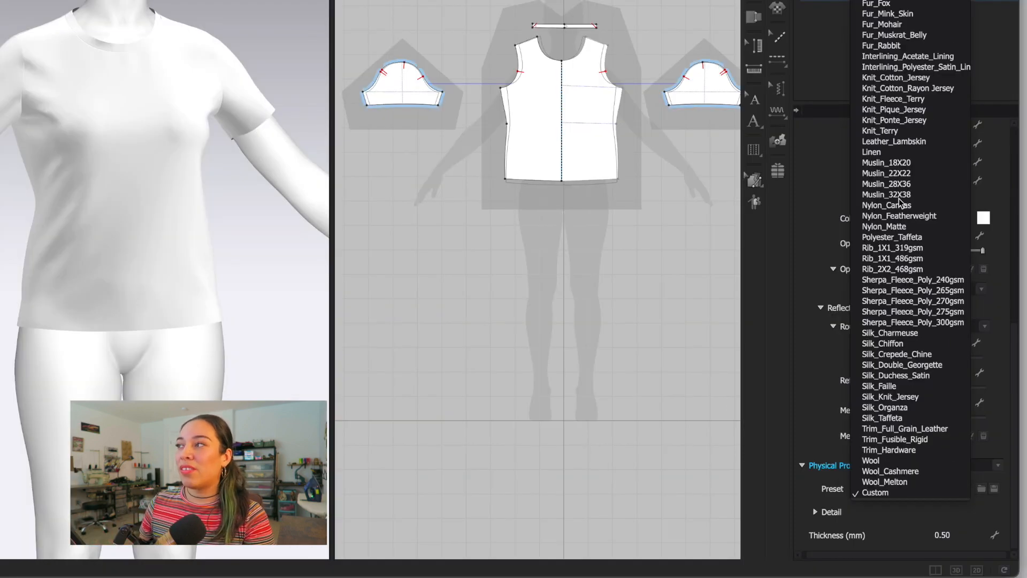
{"action": "left_click", "coordinate": [898, 197]}
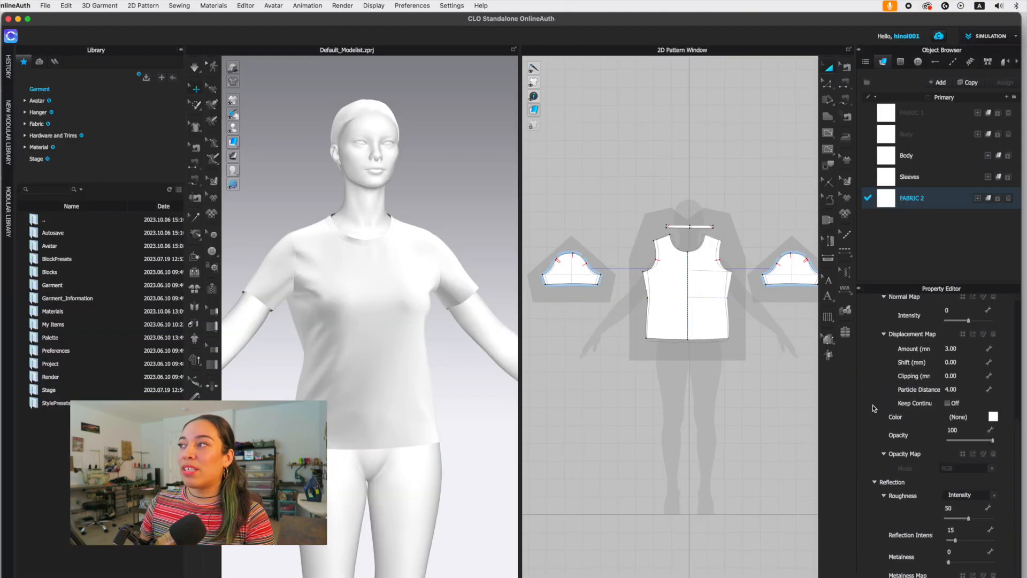
Step: Set the new fabric's color to a light beige
{"action": "left_click", "coordinate": [993, 415]}
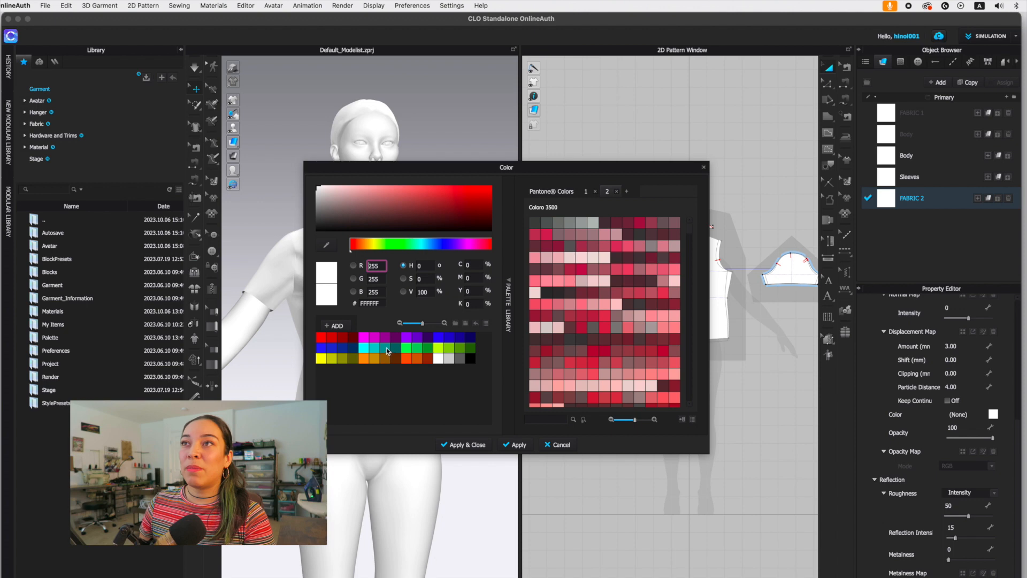
{"action": "left_click", "coordinate": [367, 214]}
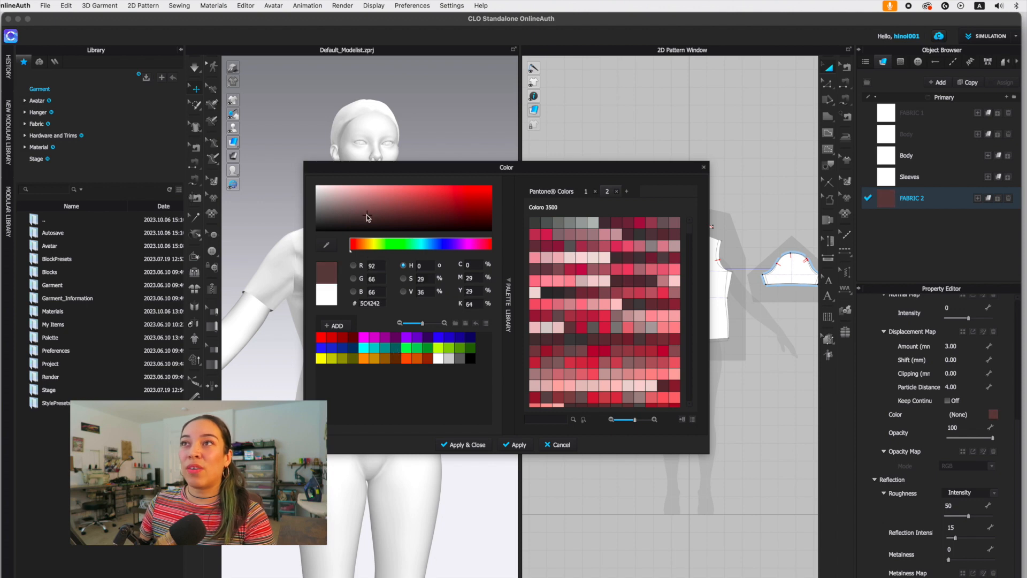
{"action": "left_click", "coordinate": [366, 246]}
{"action": "left_click_drag", "start_coordinate": [362, 221], "coordinate": [344, 195]}
{"action": "left_click", "coordinate": [478, 447]}
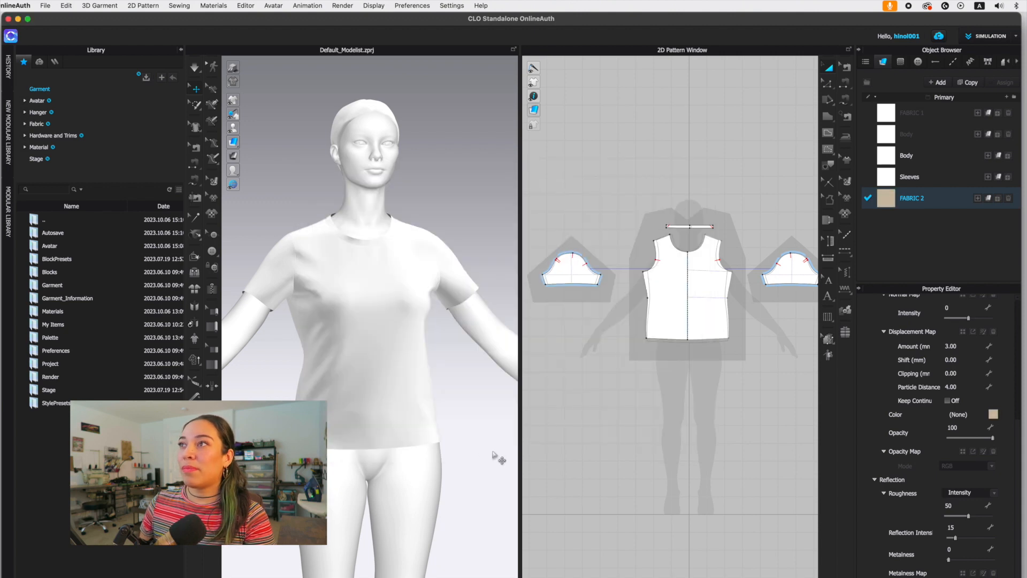
Step: Select all T-shirt pattern pieces and assign the beige FABRIC 2 to them
{"action": "scroll", "coordinate": [556, 225], "scroll_direction": "down", "scroll_amount": 6}
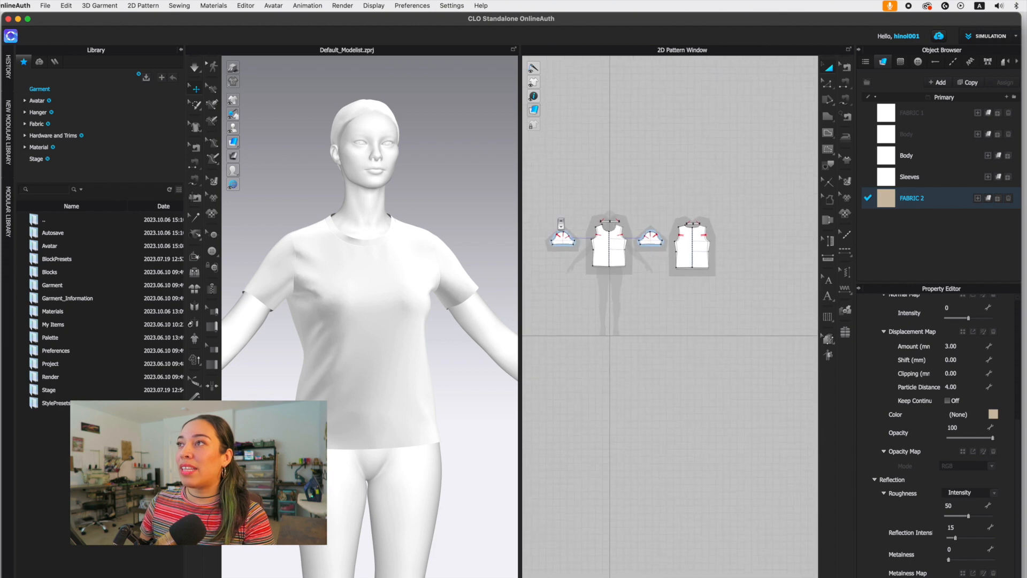
{"action": "left_click_drag", "start_coordinate": [539, 196], "coordinate": [711, 313]}
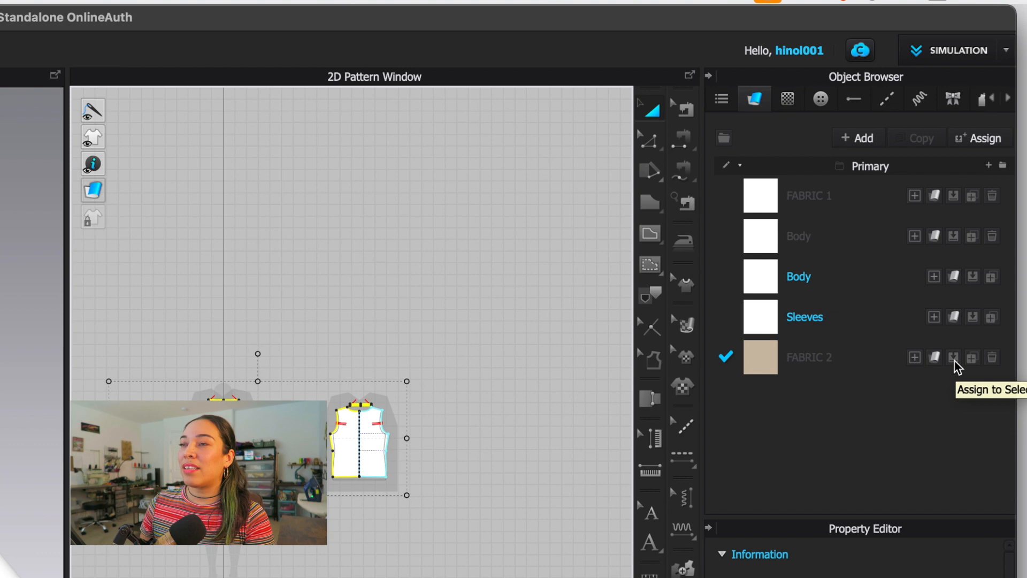
{"action": "left_click", "coordinate": [954, 362]}
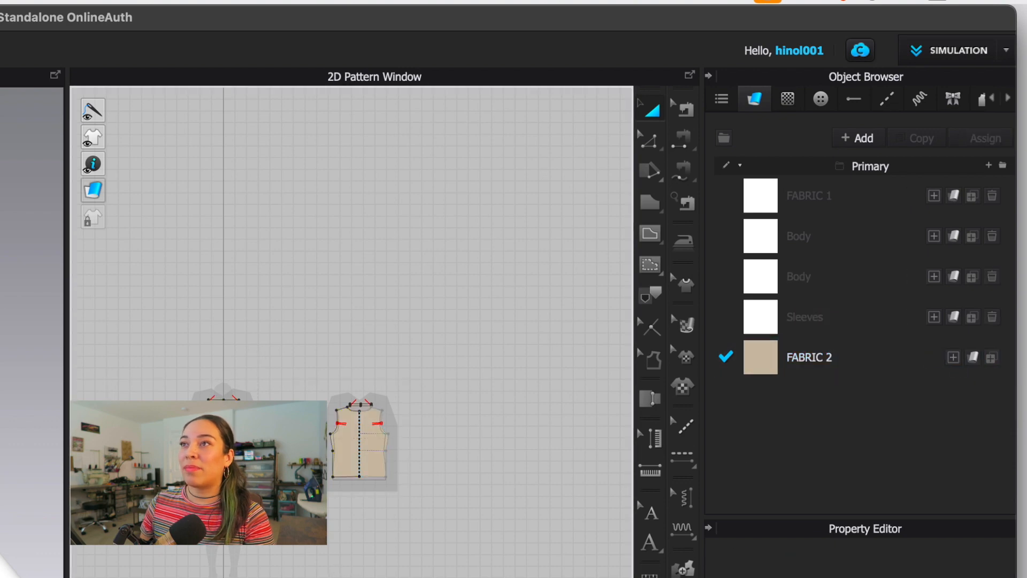
{"action": "scroll", "coordinate": [582, 244], "scroll_direction": "up", "scroll_amount": 5}
{"action": "scroll", "coordinate": [432, 347], "scroll_direction": "up", "scroll_amount": 2}
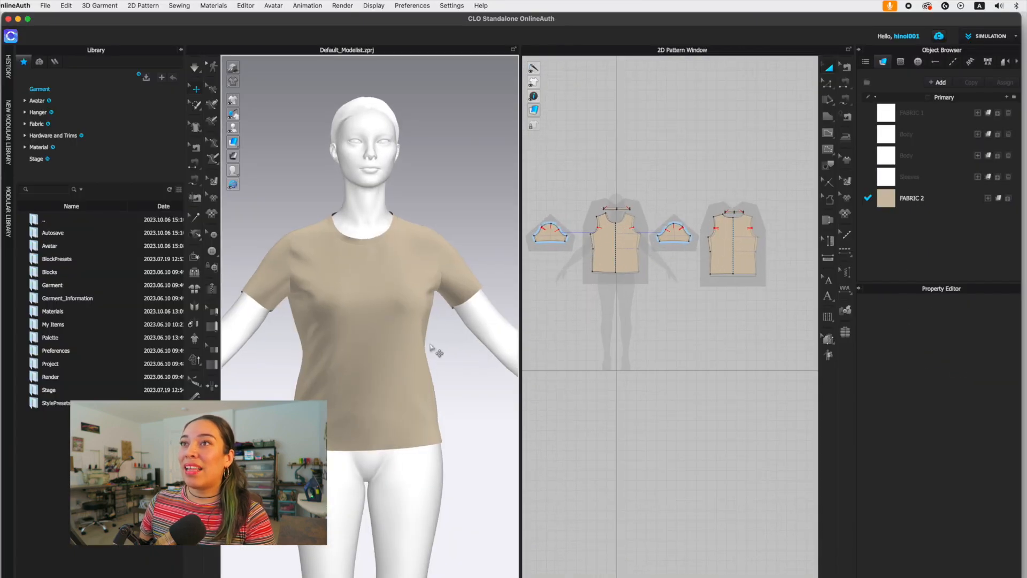
{"action": "scroll", "coordinate": [396, 342], "scroll_direction": "up", "scroll_amount": 5}
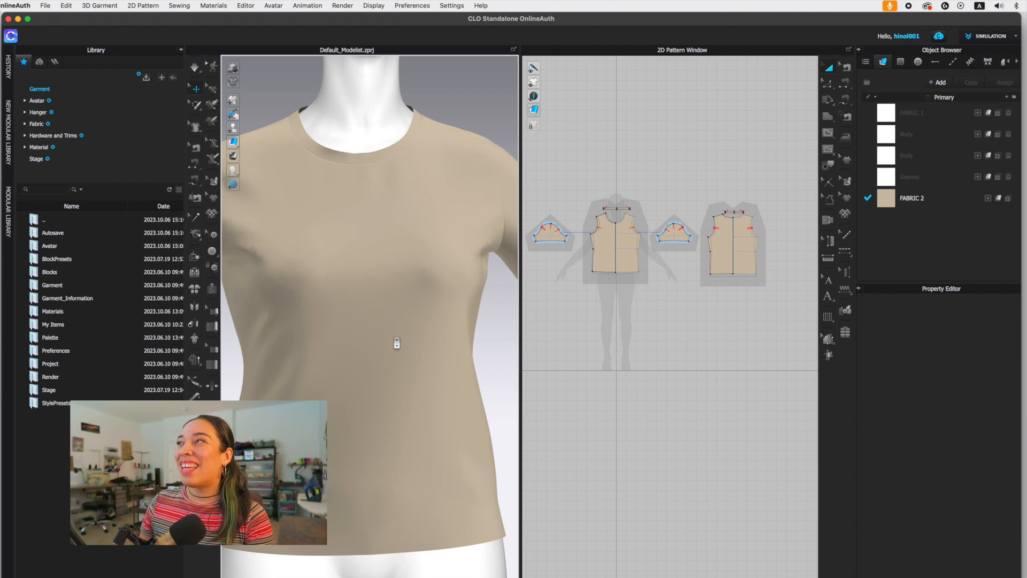
Step: Apply the Muslin_32X38_NRM.jpg normal map to FABRIC 2 and inspect the weave up close on the T-shirt
{"action": "left_click", "coordinate": [912, 199]}
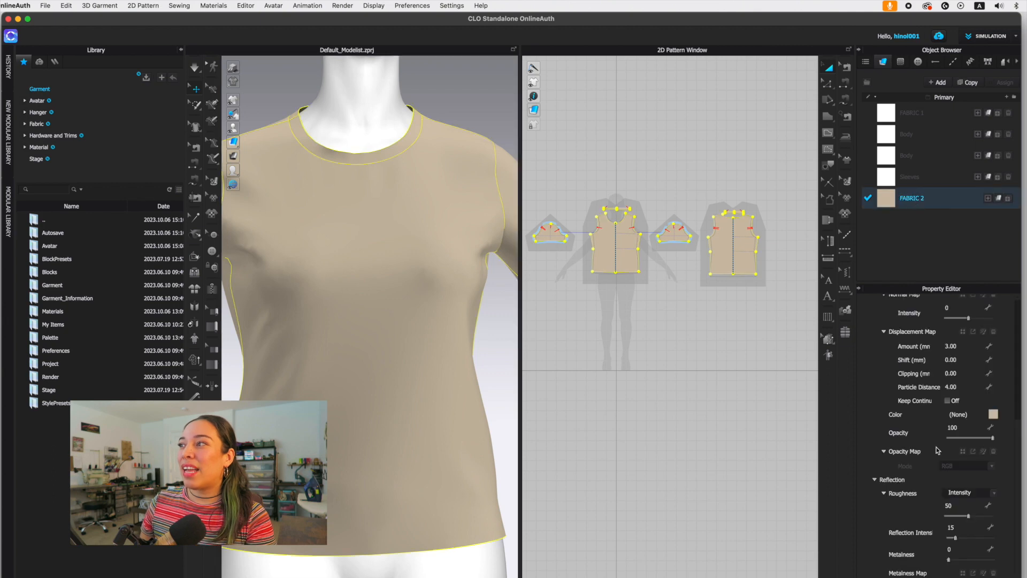
{"action": "scroll", "coordinate": [921, 428], "scroll_direction": "up", "scroll_amount": 2}
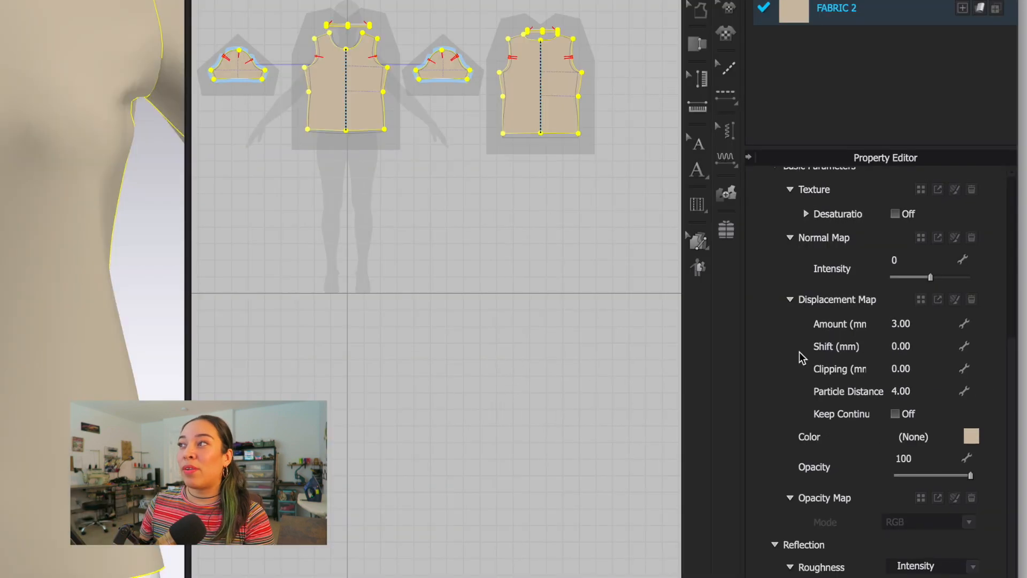
{"action": "scroll", "coordinate": [890, 408], "scroll_direction": "up", "scroll_amount": 1}
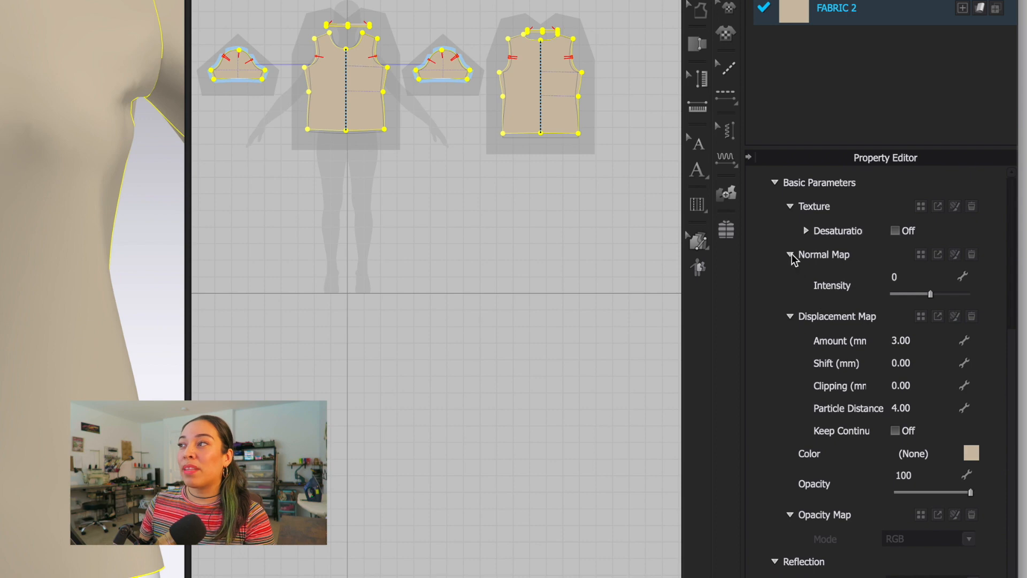
{"action": "left_click", "coordinate": [883, 336]}
{"action": "left_click", "coordinate": [791, 254]}
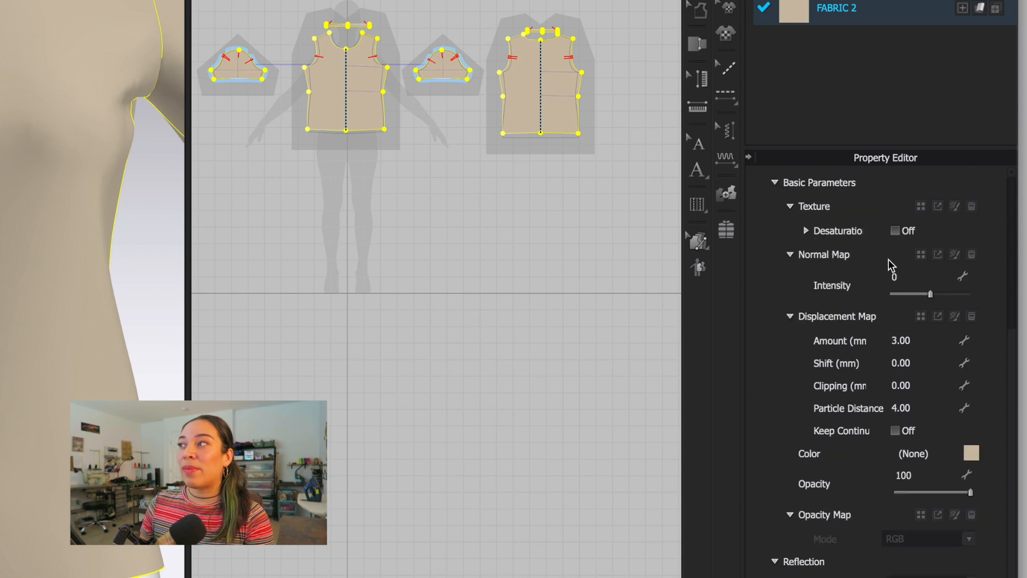
{"action": "left_click", "coordinate": [920, 255]}
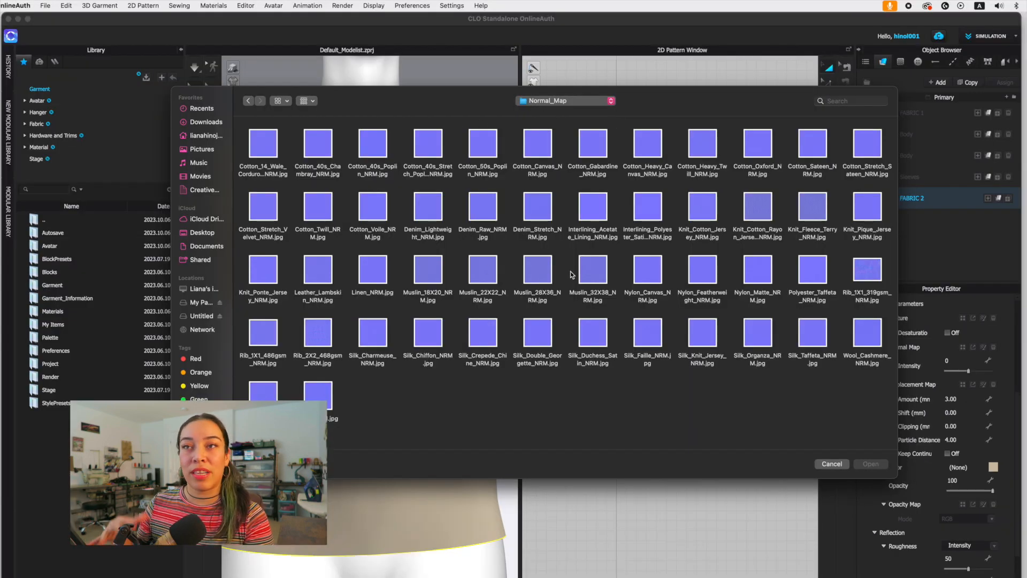
{"action": "left_click", "coordinate": [431, 283]}
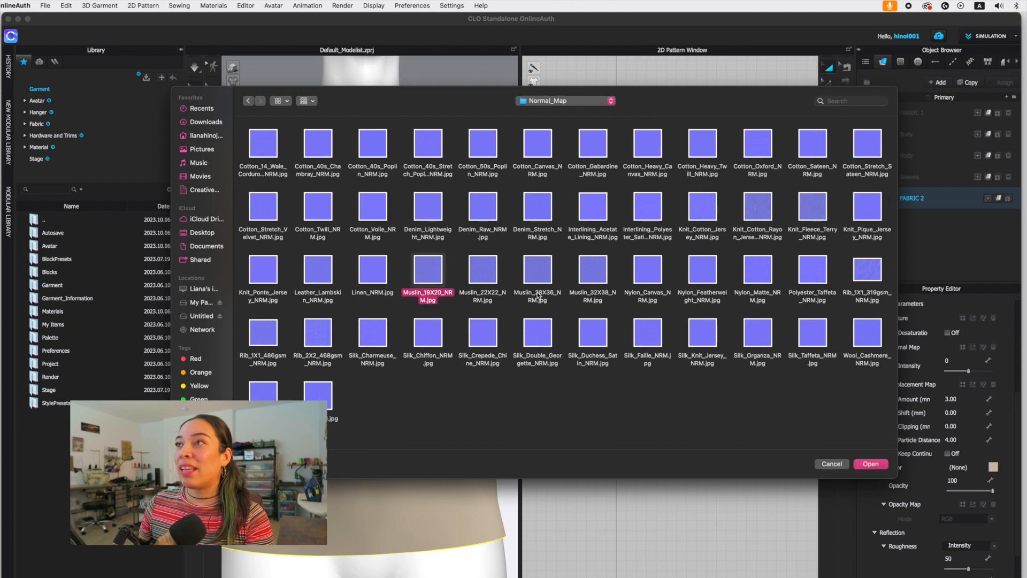
{"action": "left_click", "coordinate": [591, 279]}
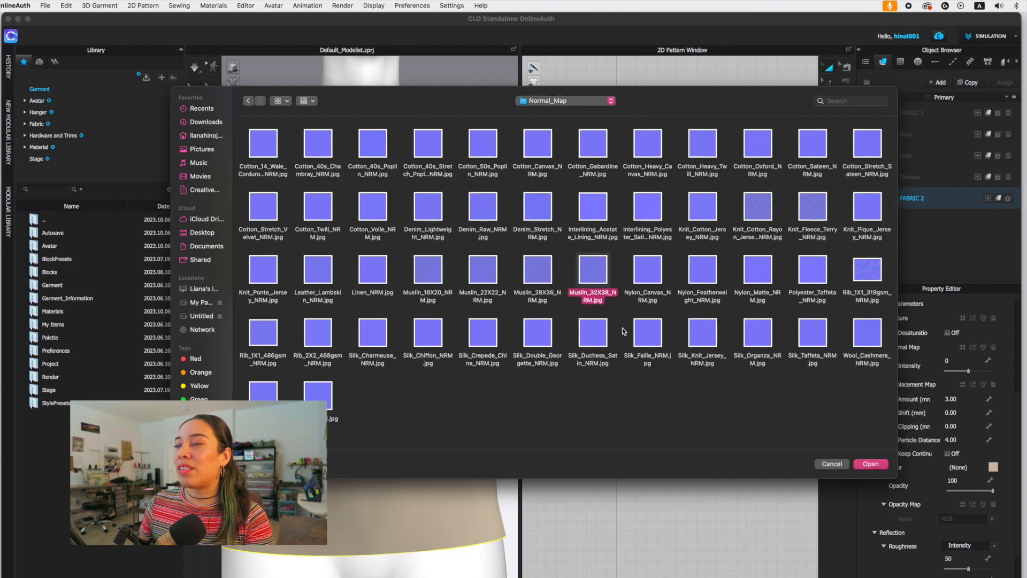
{"action": "left_click", "coordinate": [870, 464]}
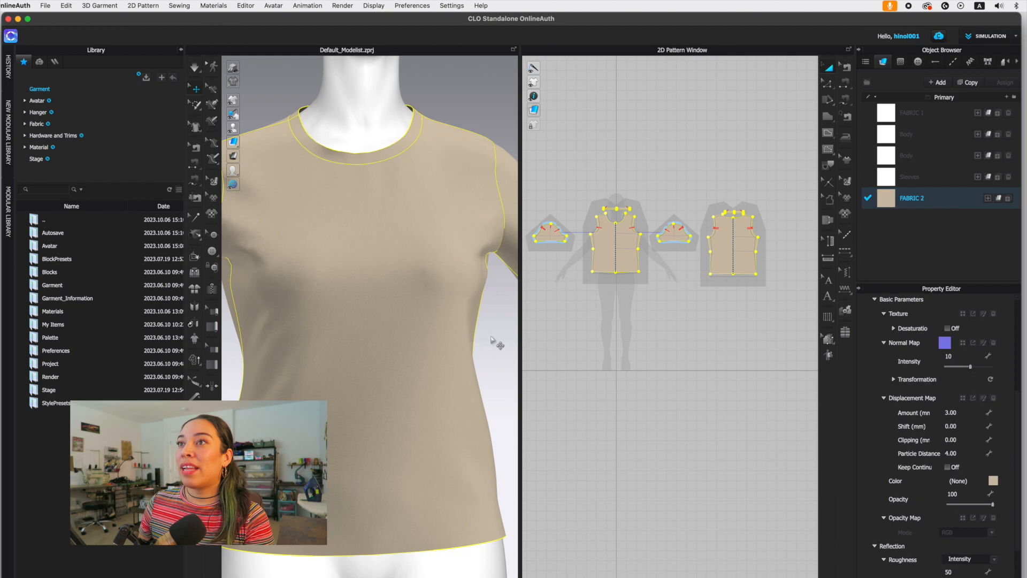
{"action": "scroll", "coordinate": [367, 321], "scroll_direction": "up", "scroll_amount": 8}
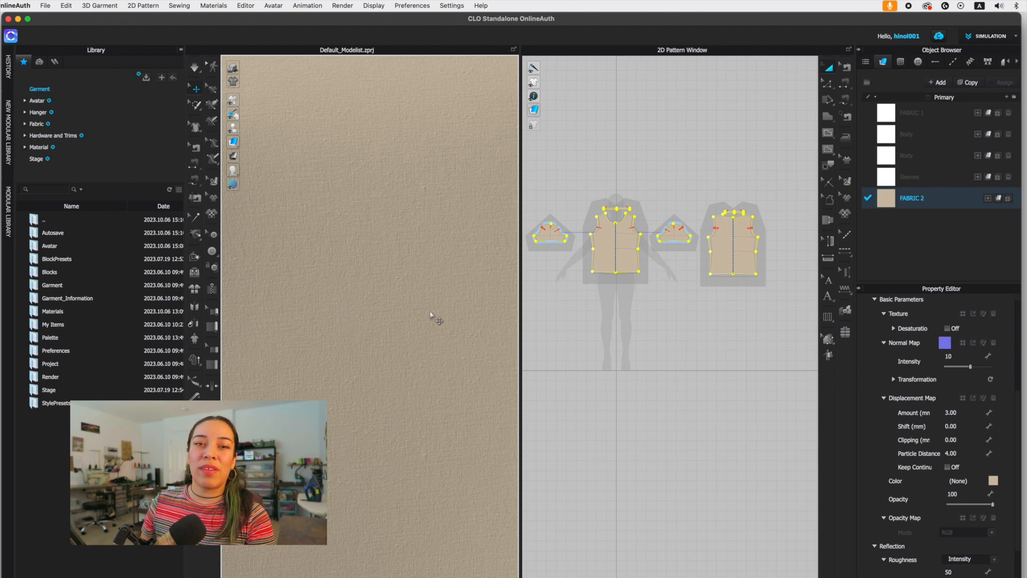
{"action": "scroll", "coordinate": [634, 311], "scroll_direction": "down", "scroll_amount": 2}
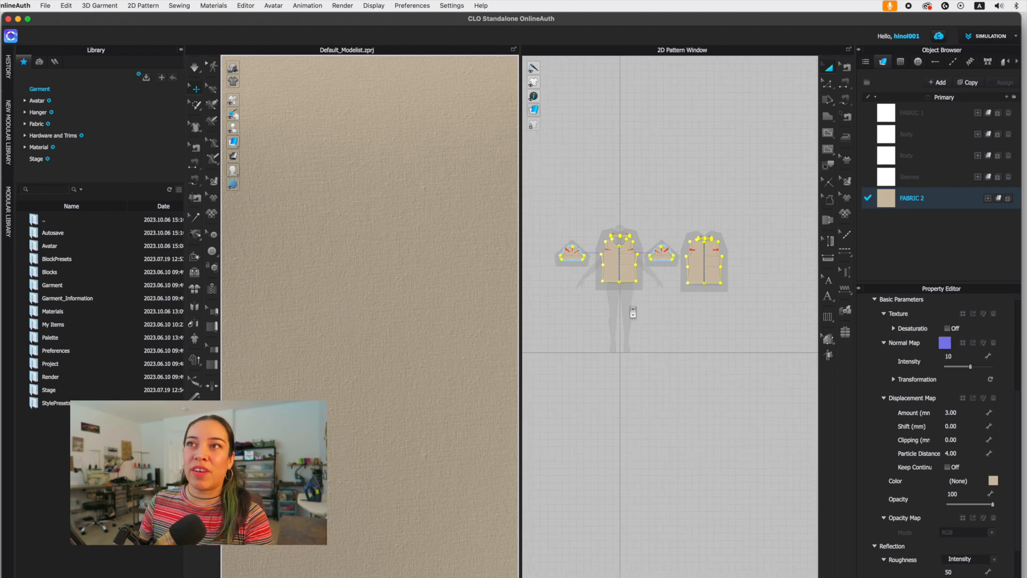
{"action": "scroll", "coordinate": [435, 342], "scroll_direction": "down", "scroll_amount": 10}
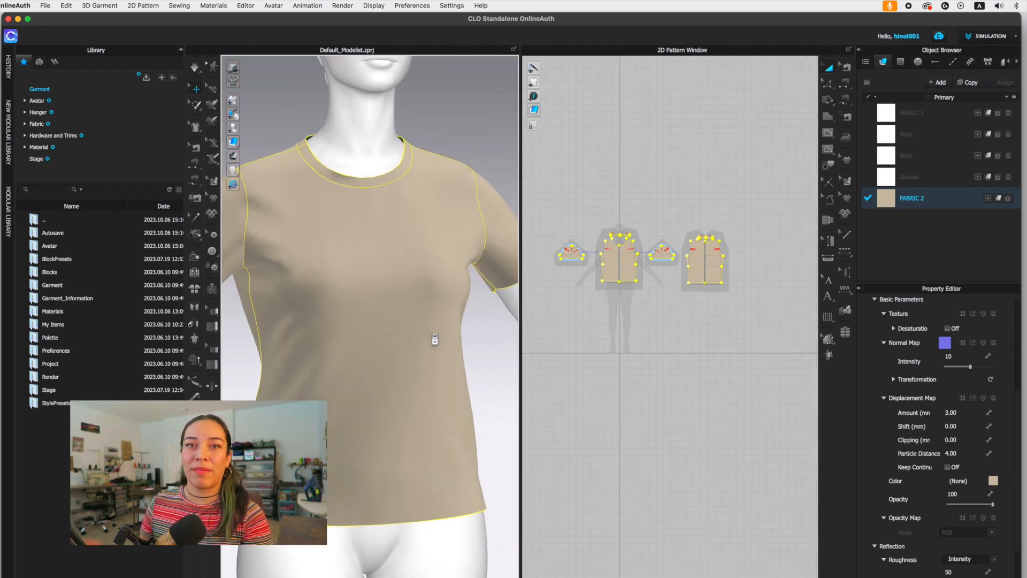
Step: Clear the pattern selection and delete the four unused white fabrics: FABRIC 1, both Body fabrics and Sleeves
{"action": "left_click", "coordinate": [595, 179]}
{"action": "scroll", "coordinate": [596, 179], "scroll_direction": "down", "scroll_amount": 1}
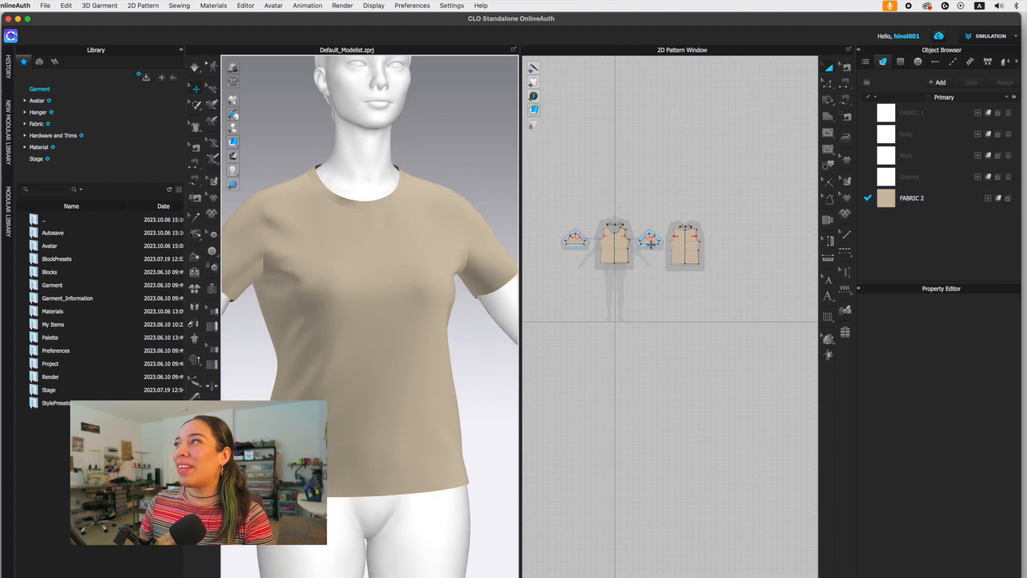
{"action": "left_click", "coordinate": [1008, 113]}
{"action": "left_click", "coordinate": [1009, 114]}
{"action": "left_click", "coordinate": [1009, 114]}
{"action": "left_click", "coordinate": [1009, 114]}
{"action": "scroll", "coordinate": [593, 214], "scroll_direction": "up", "scroll_amount": 2}
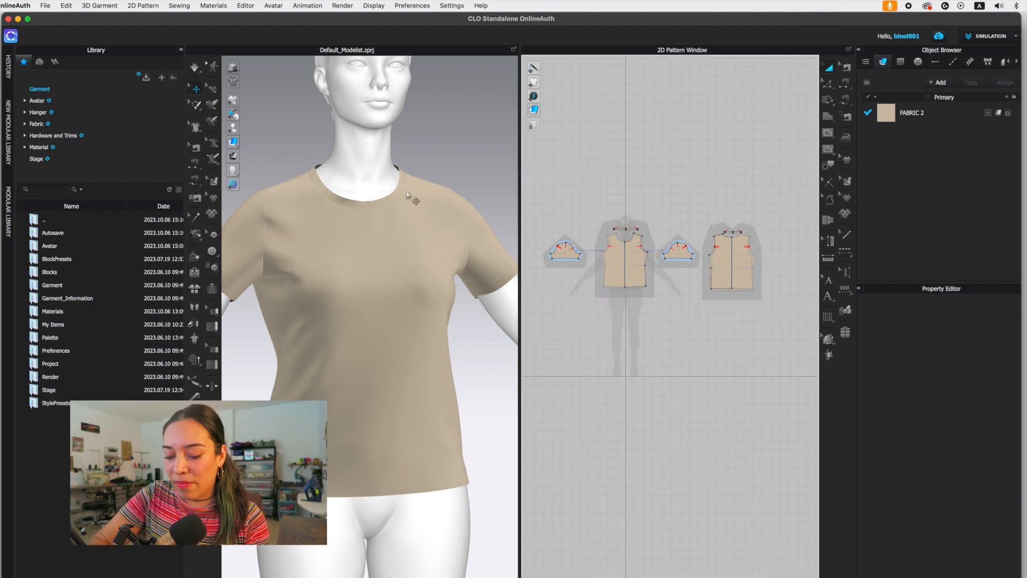
{"action": "scroll", "coordinate": [406, 195], "scroll_direction": "down", "scroll_amount": 5}
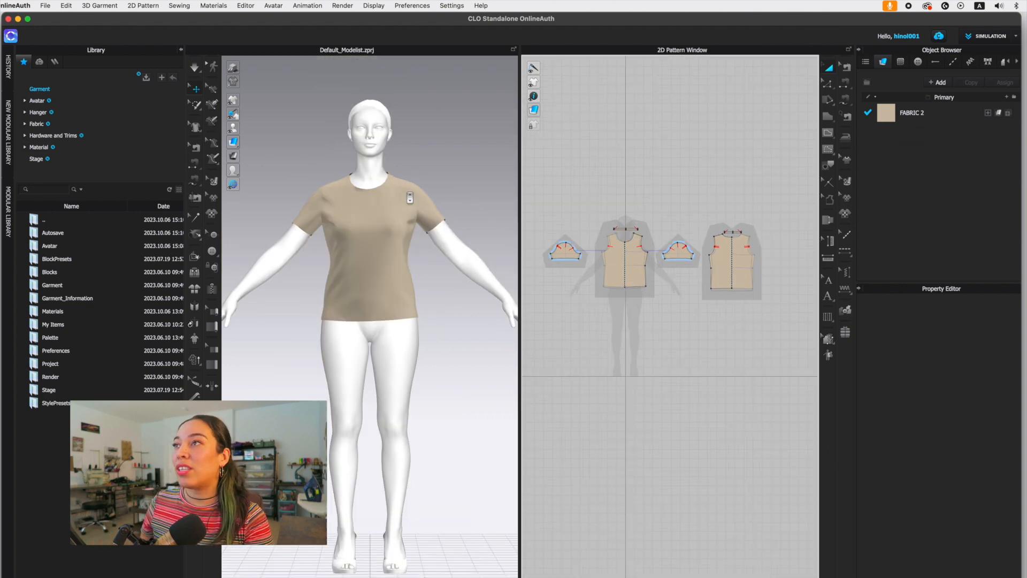
{"action": "scroll", "coordinate": [406, 195], "scroll_direction": "up", "scroll_amount": 2}
{"action": "scroll", "coordinate": [609, 262], "scroll_direction": "up", "scroll_amount": 3}
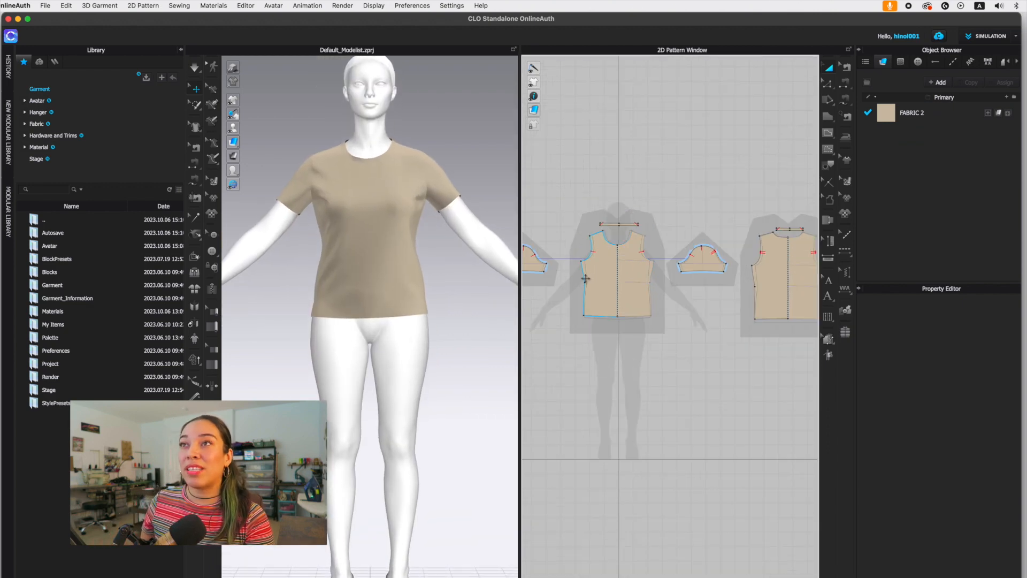